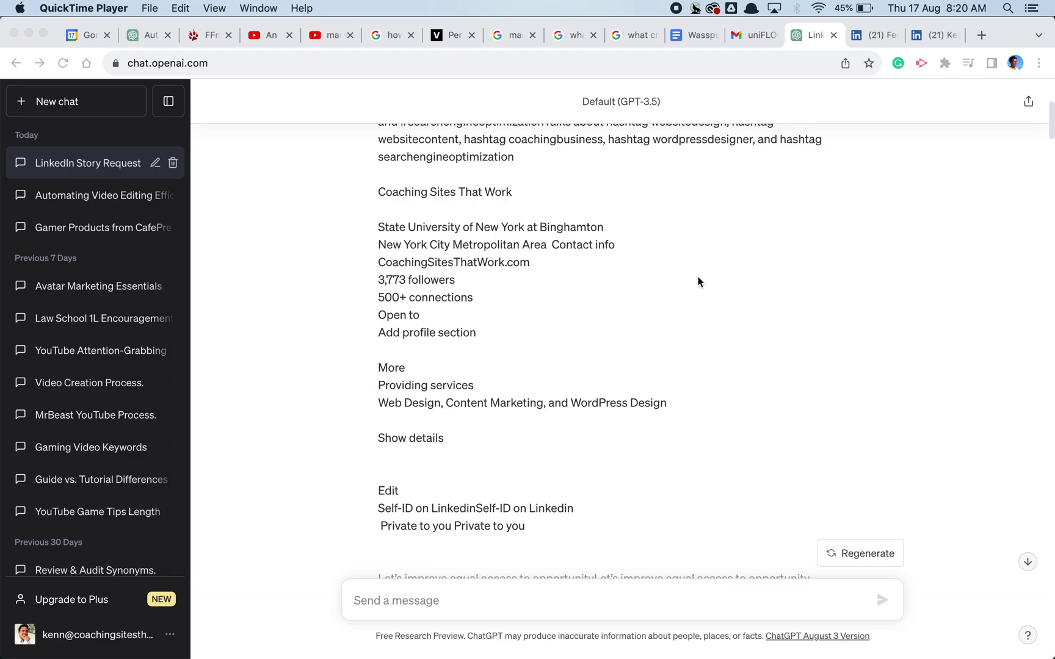
# - Review the LinkedIn link request, ChatGPT's reply and the follow-up prompt containing the pasted profile content
pyautogui.scroll(-3, 824, 212)
pyautogui.scroll(9, 824, 212)
pyautogui.scroll(-5, 825, 211)
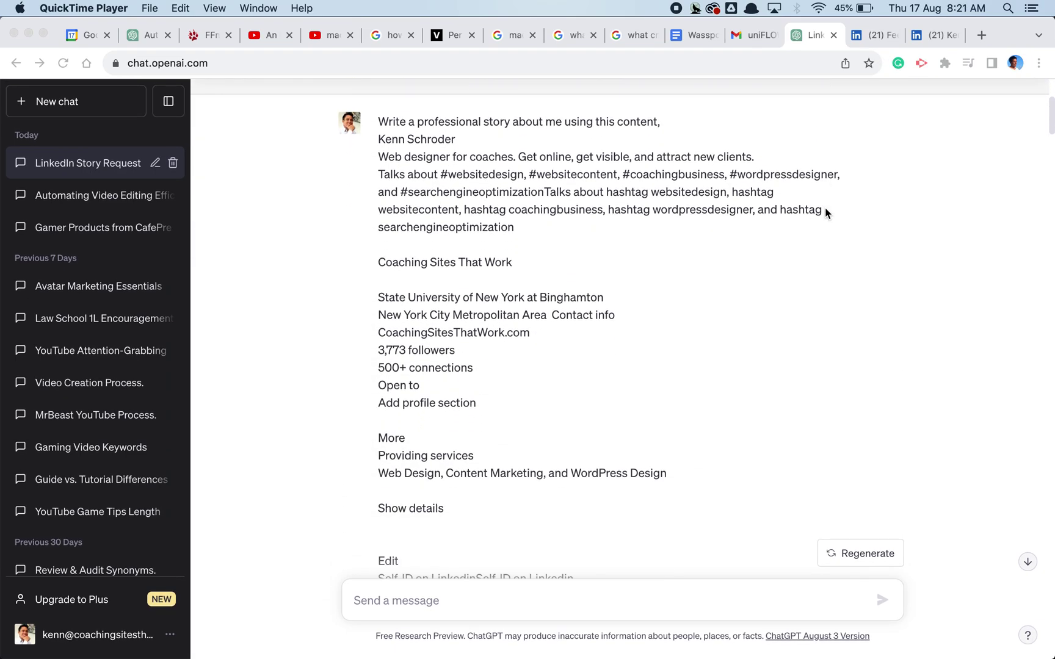
pyautogui.scroll(1, 824, 212)
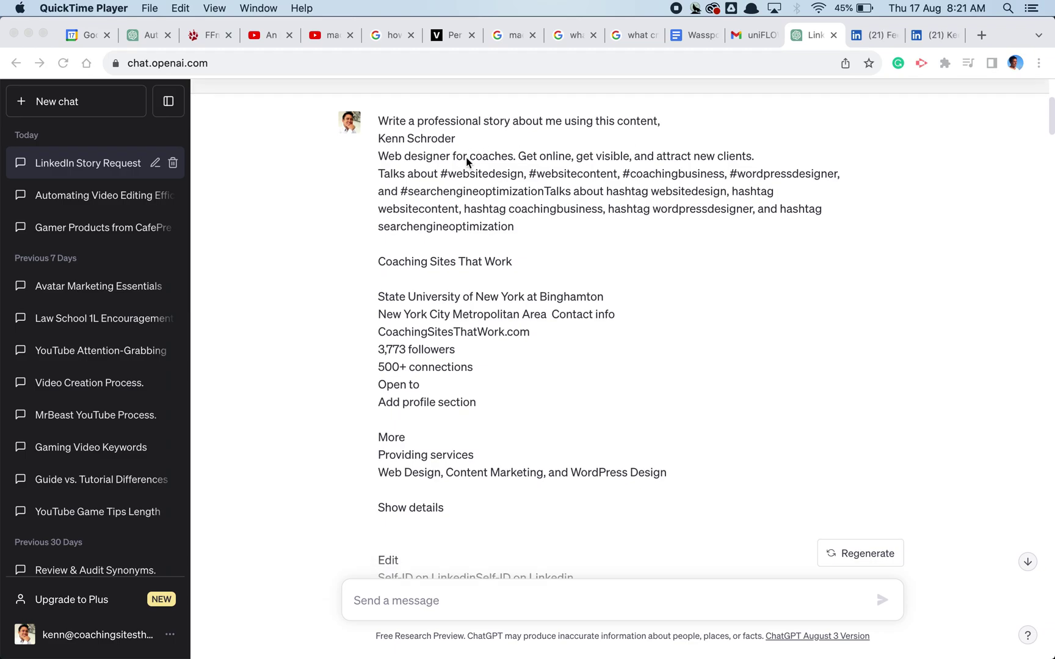
pyautogui.scroll(5, 469, 157)
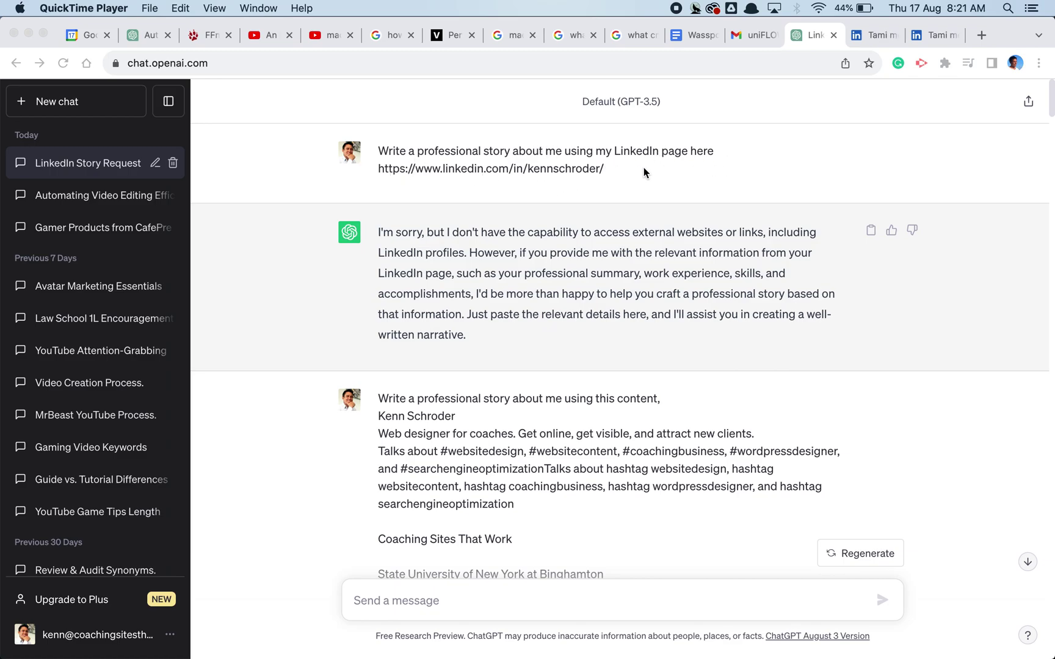
pyautogui.scroll(-2, 429, 237)
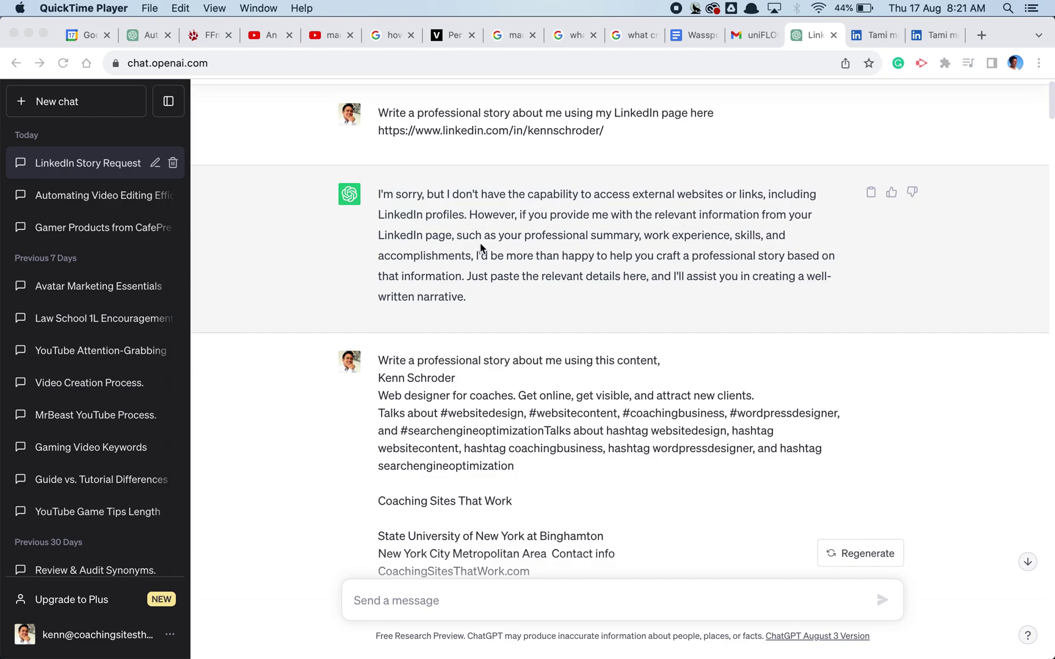
pyautogui.scroll(-5, 478, 244)
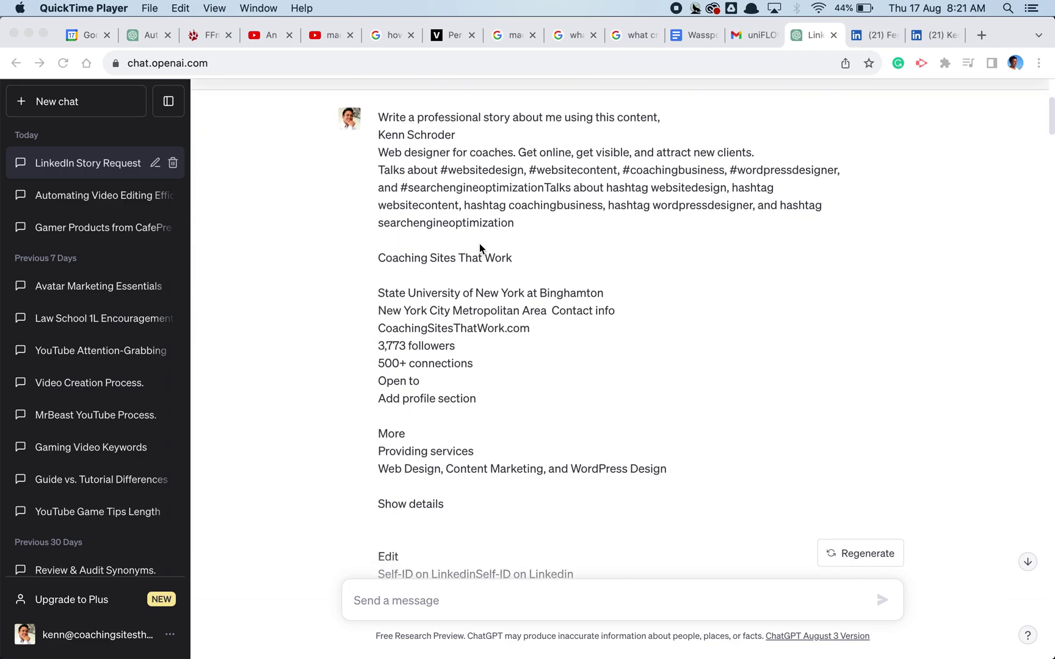
# - Switch to LinkedIn, open your own profile page, minimize the messaging list and close both open chat windows
pyautogui.click(877, 35)
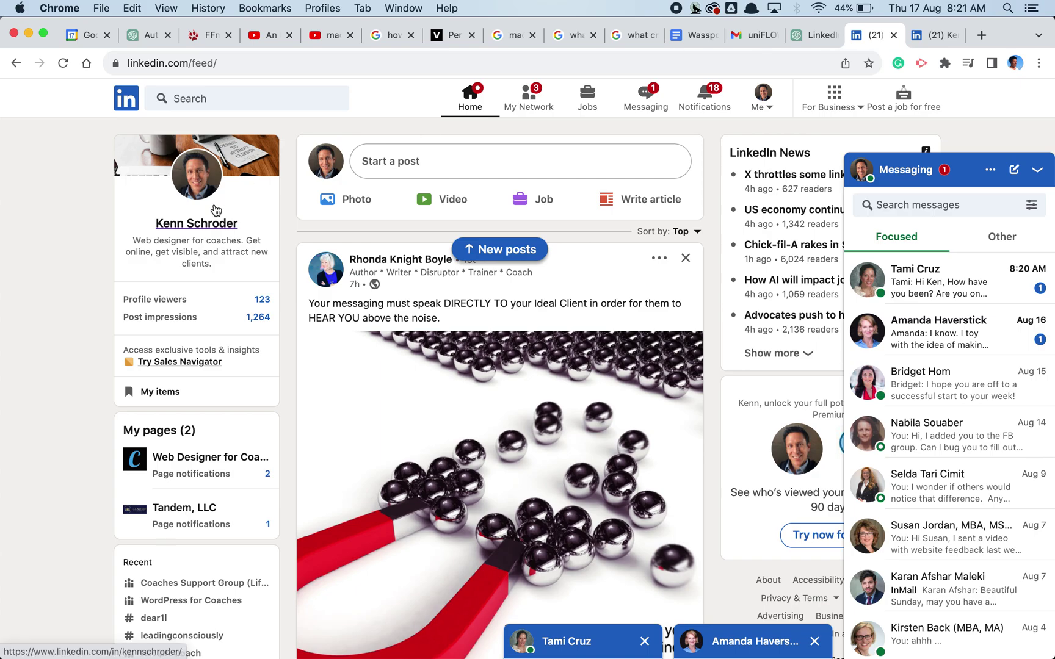
pyautogui.click(206, 225)
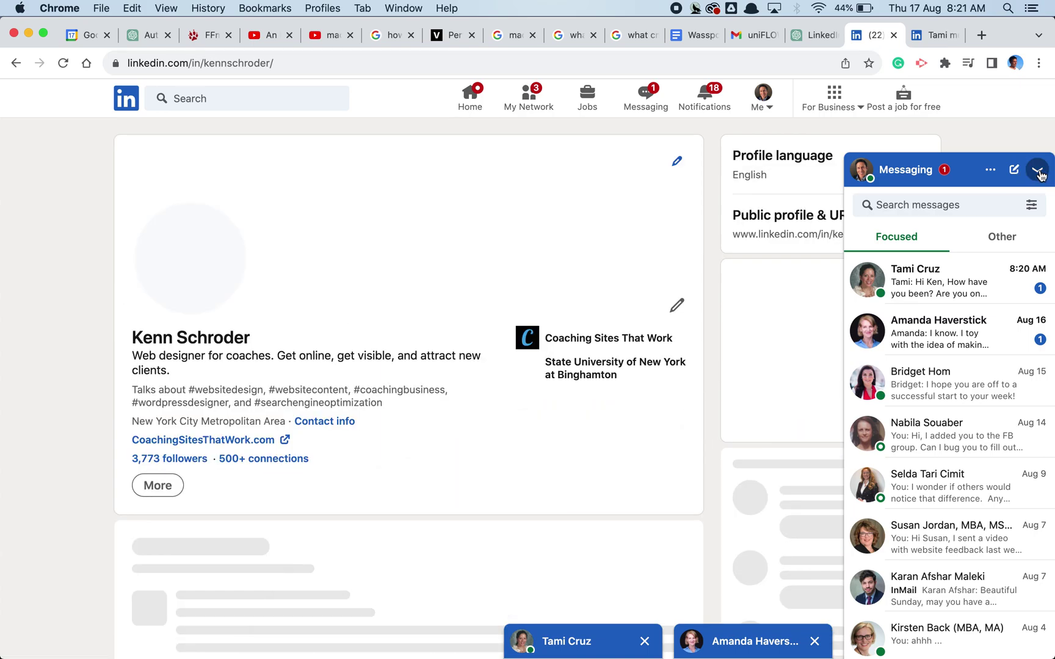
pyautogui.click(1037, 169)
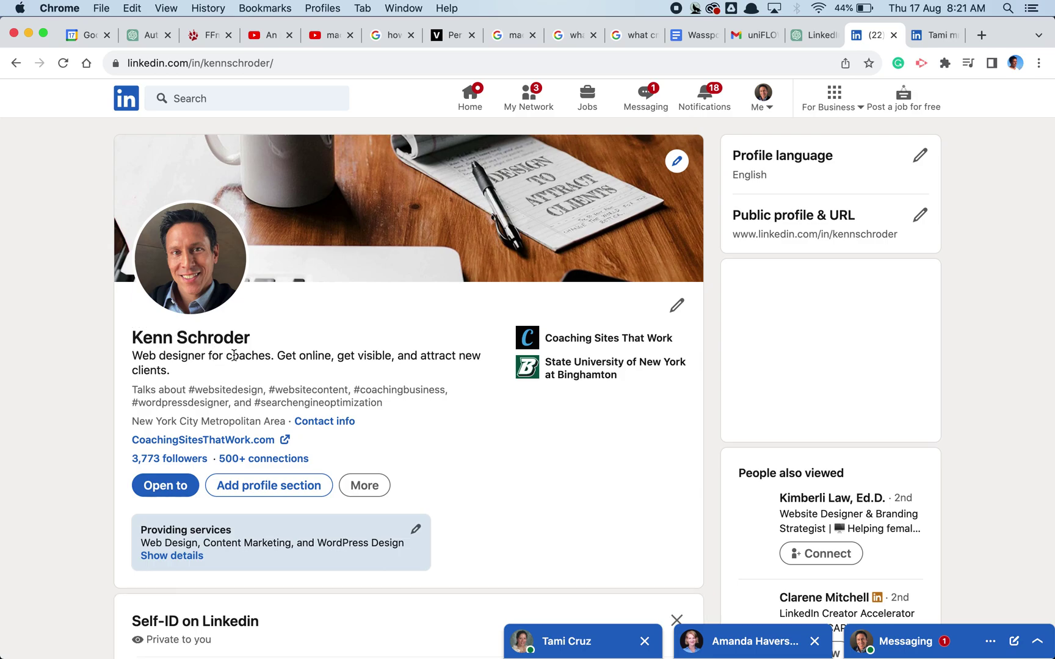
pyautogui.tripleClick(224, 367)
pyautogui.click(308, 310)
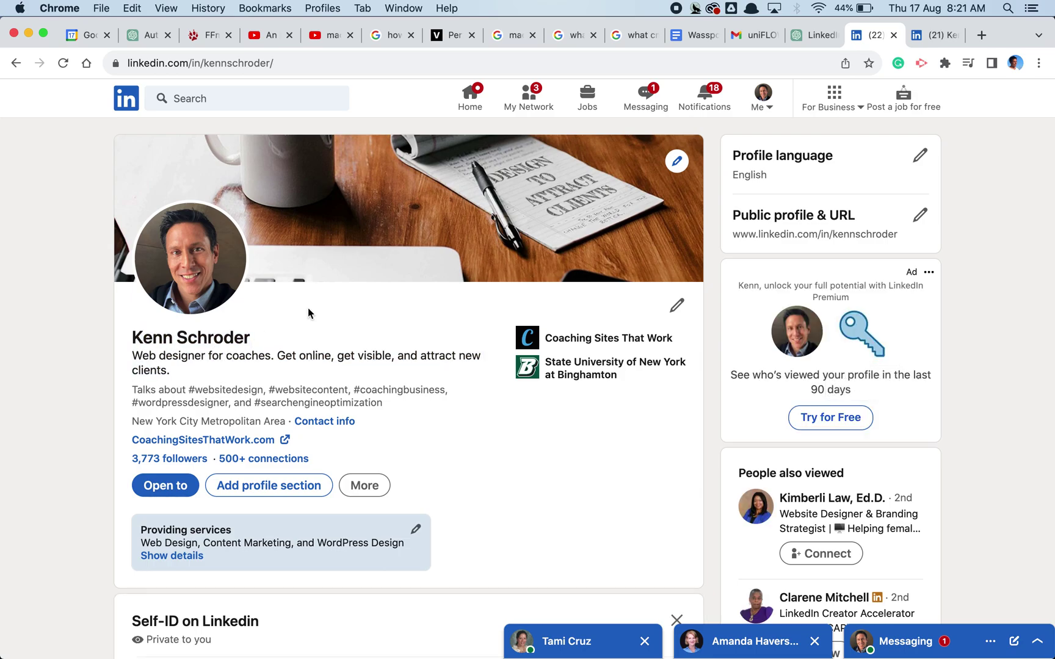
pyautogui.click(645, 641)
pyautogui.click(814, 641)
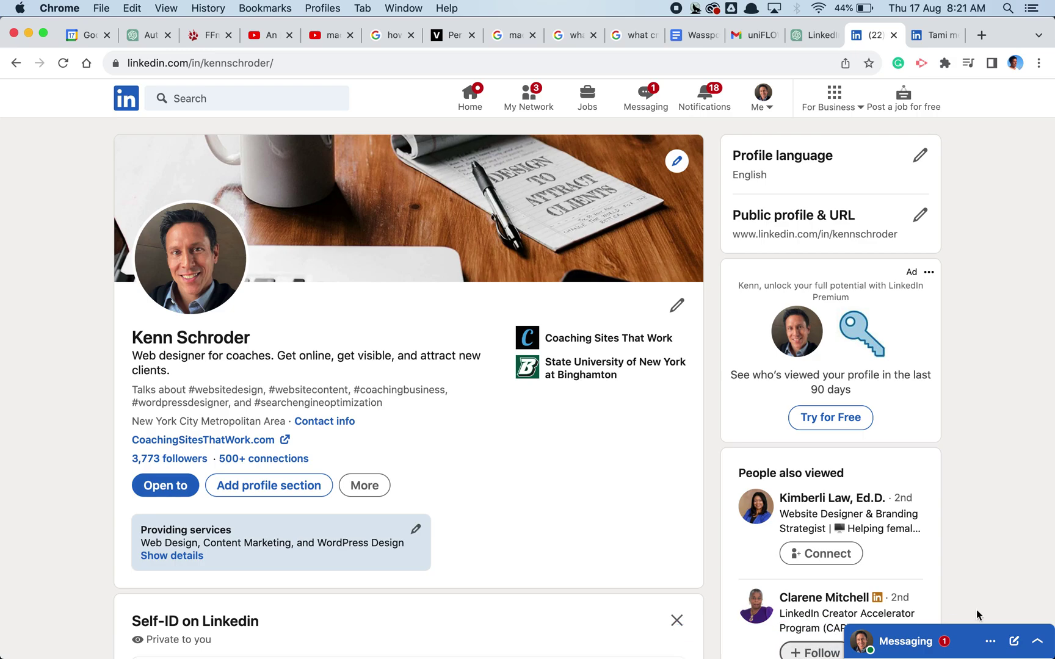
# - Select all the profile text from the name heading down through the Interests section
pyautogui.moveTo(140, 337); pyautogui.dragTo(572, 374)
pyautogui.scroll(-3, 252, 414)
pyautogui.scroll(-10, 252, 414)
pyautogui.scroll(-20, 253, 415)
pyautogui.scroll(-20, 251, 414)
pyautogui.scroll(-20, 247, 412)
pyautogui.scroll(-15, 245, 412)
pyautogui.scroll(-8, 239, 412)
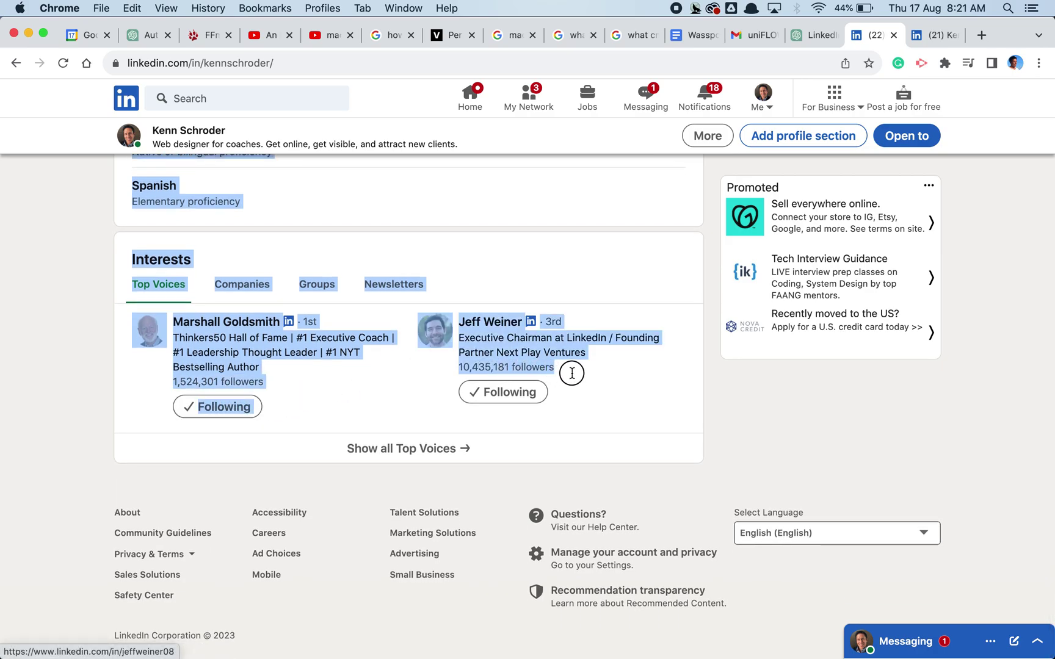
pyautogui.scroll(2, 571, 373)
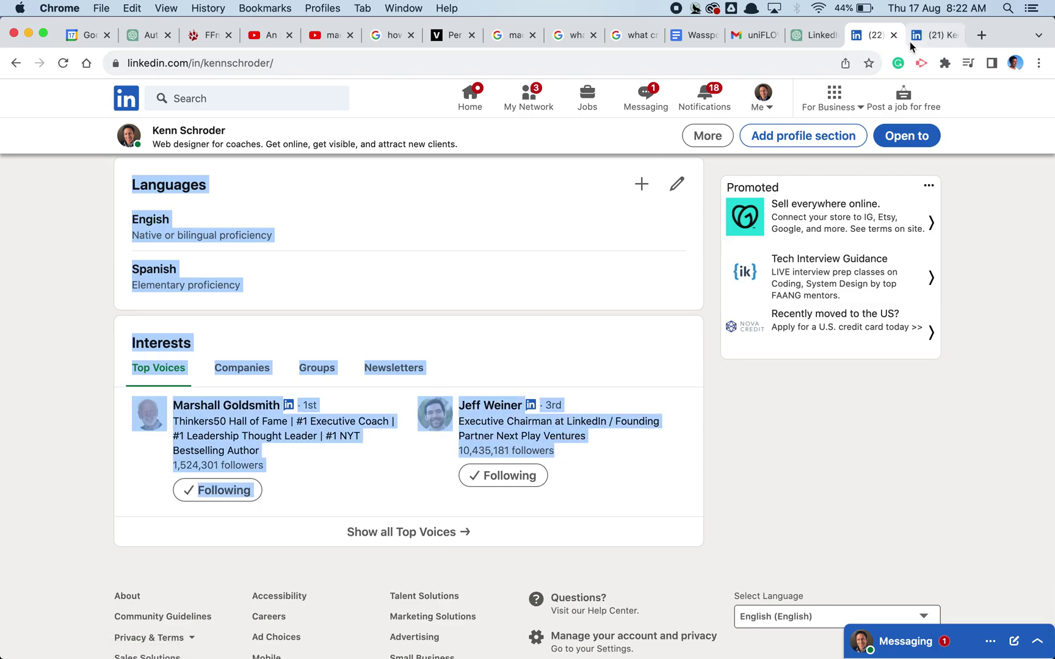
# - Return to the LinkedIn Story Request chat in ChatGPT and look through the pasted profile text down to the generated story
pyautogui.click(914, 41)
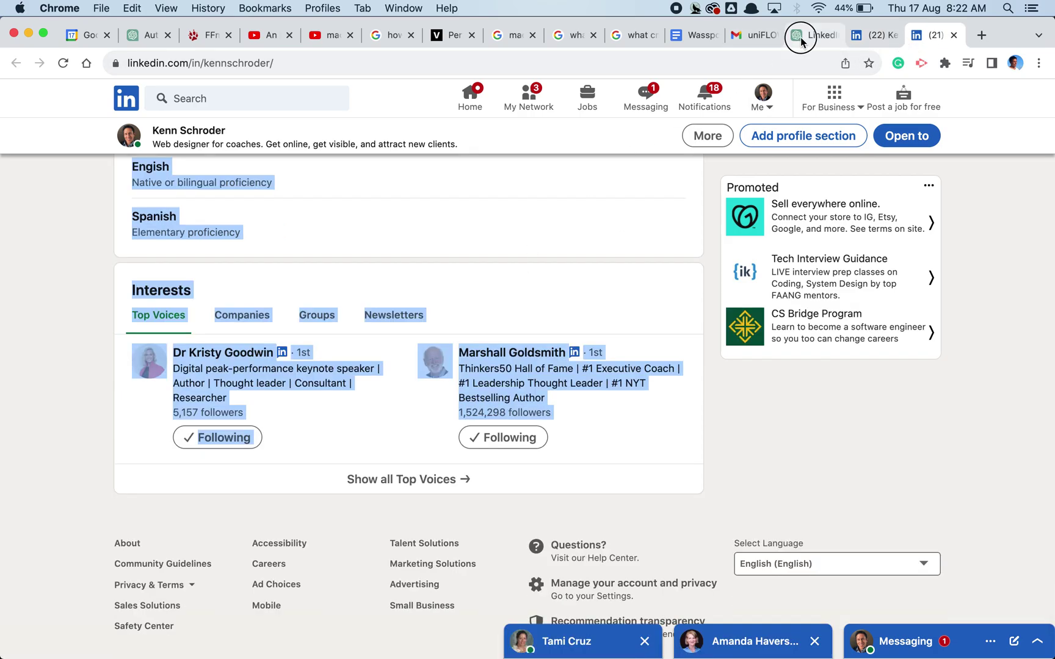
pyautogui.click(800, 37)
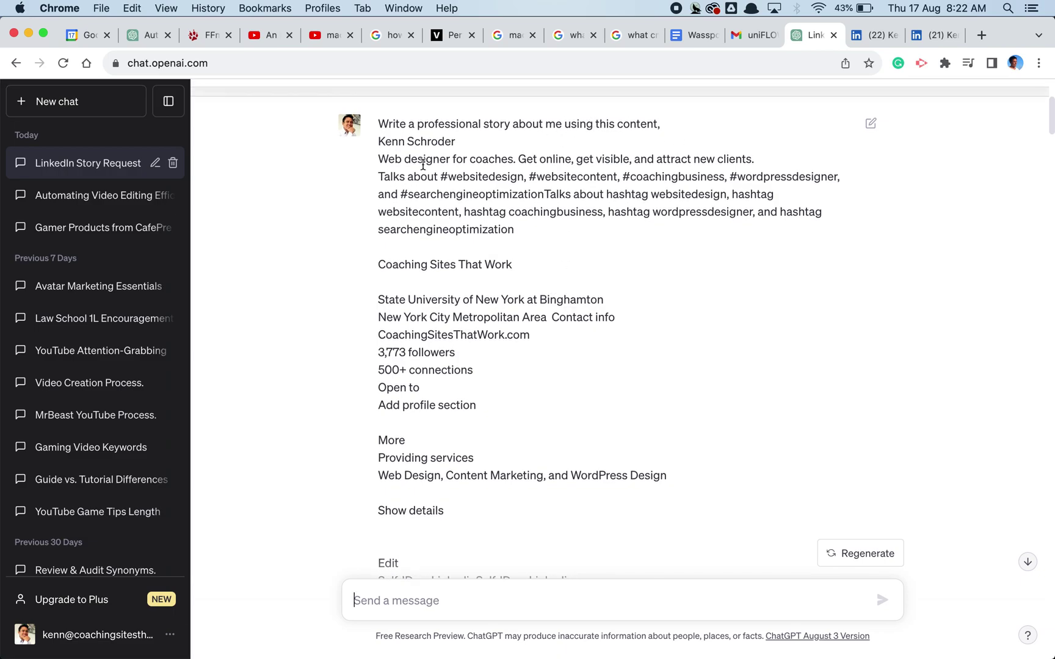
pyautogui.moveTo(383, 142); pyautogui.dragTo(530, 335)
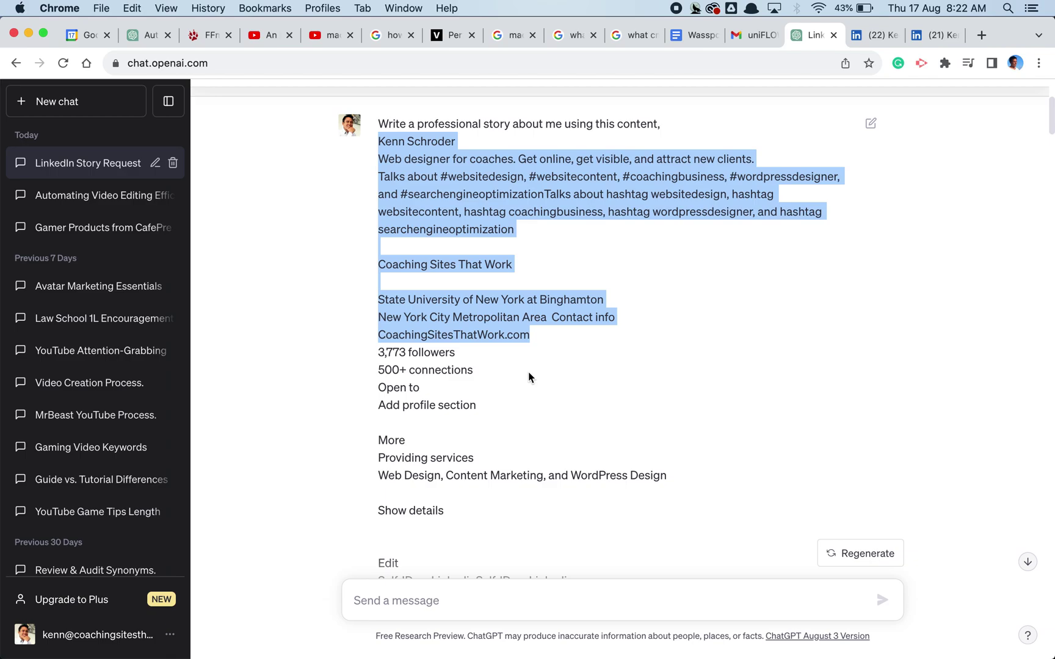
pyautogui.scroll(-2, 528, 372)
pyautogui.scroll(-10, 529, 377)
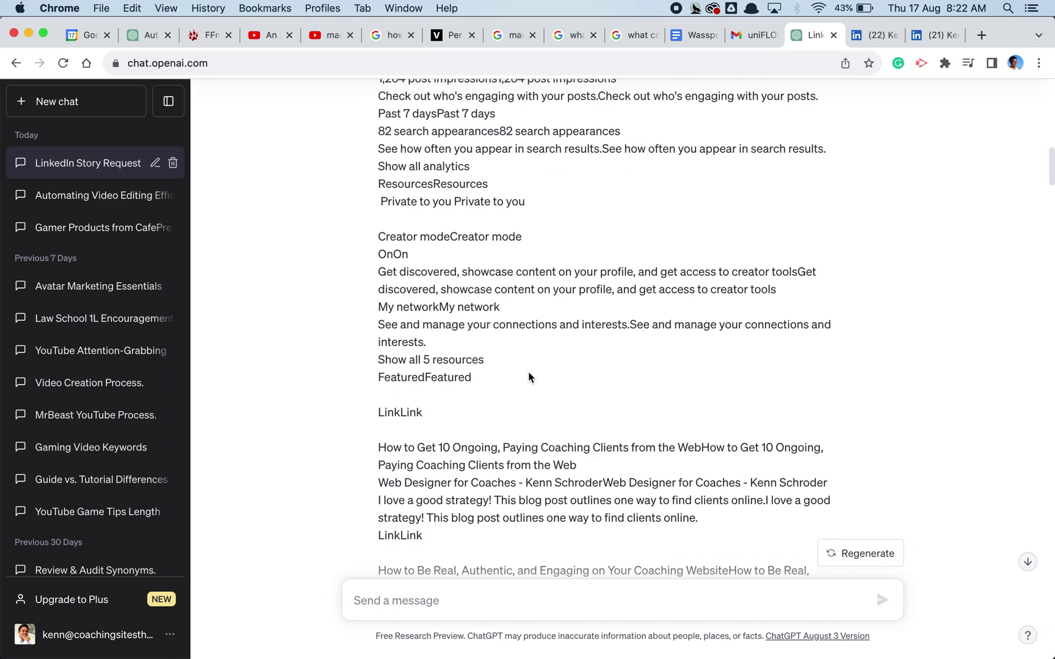
pyautogui.scroll(-15, 529, 377)
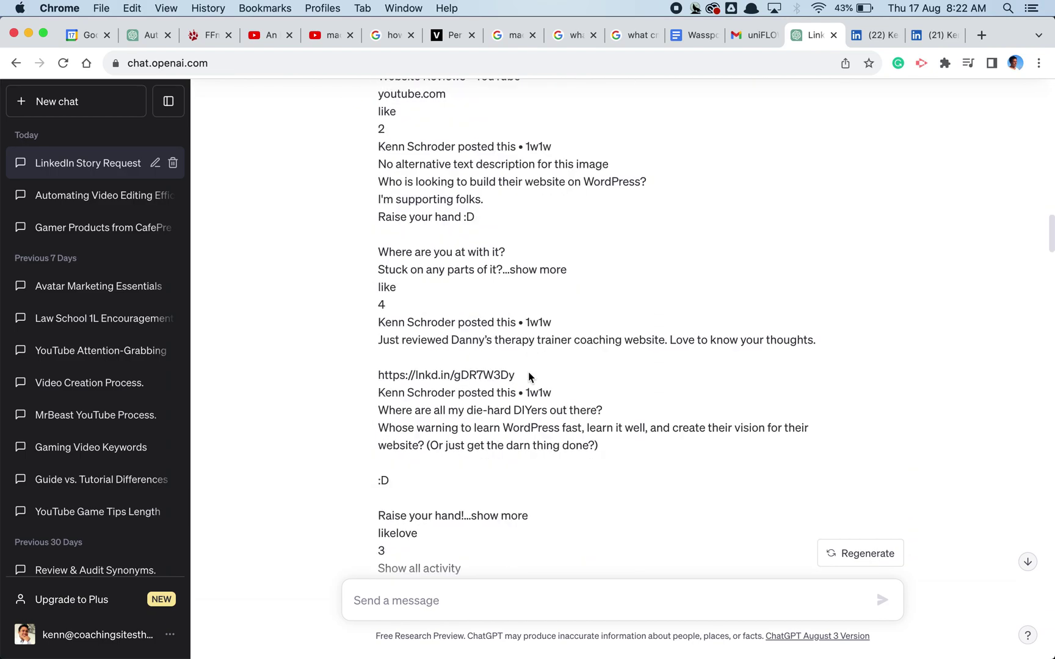
pyautogui.scroll(-20, 529, 377)
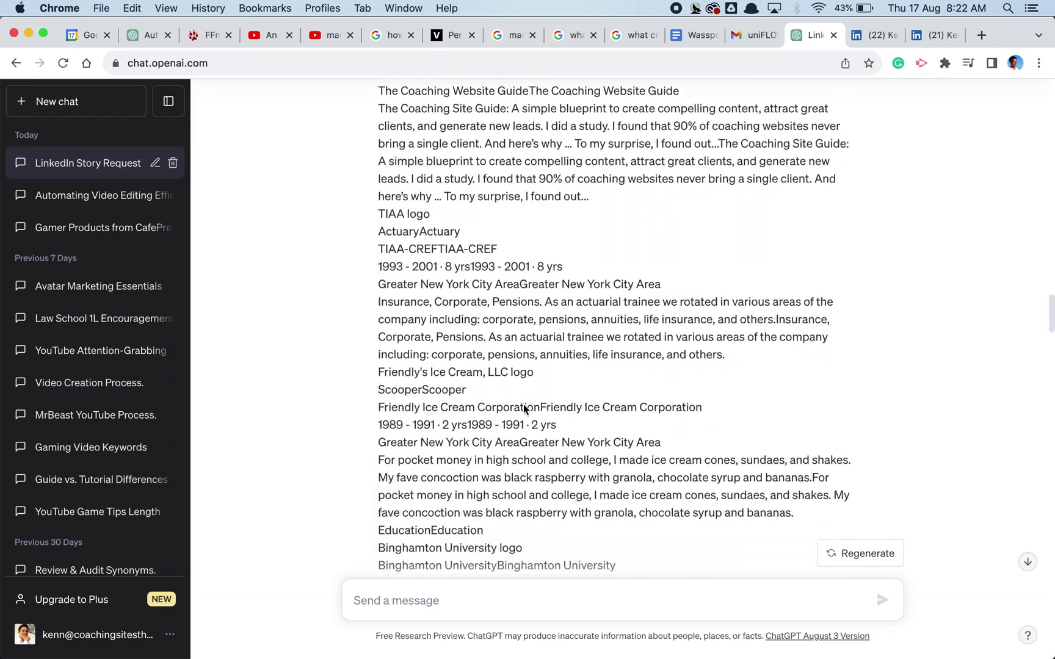
pyautogui.scroll(-20, 523, 404)
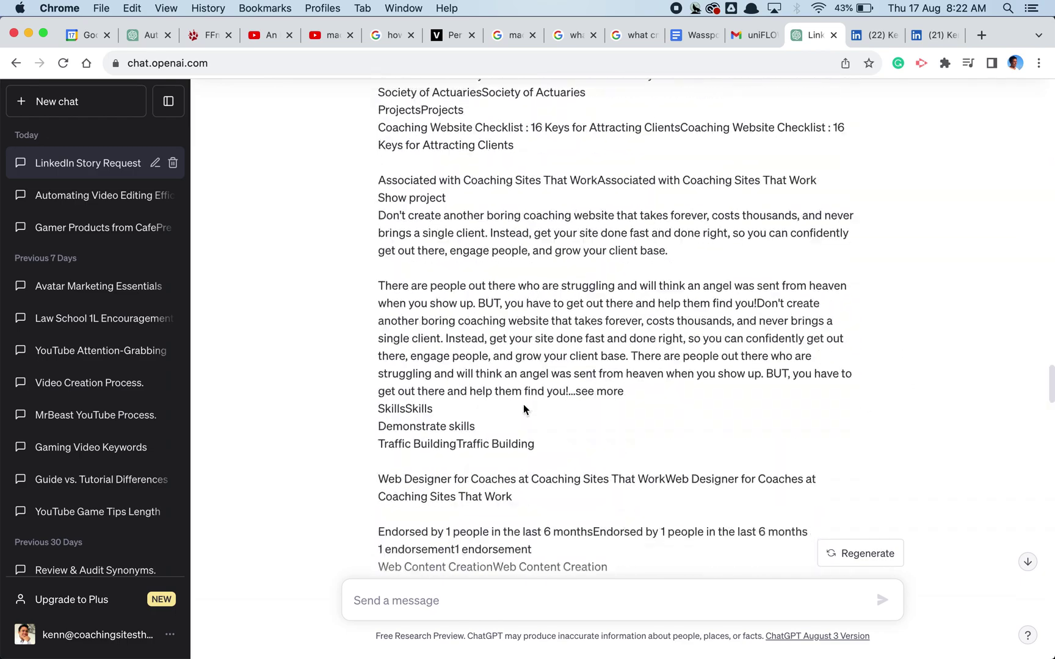
pyautogui.scroll(-20, 523, 404)
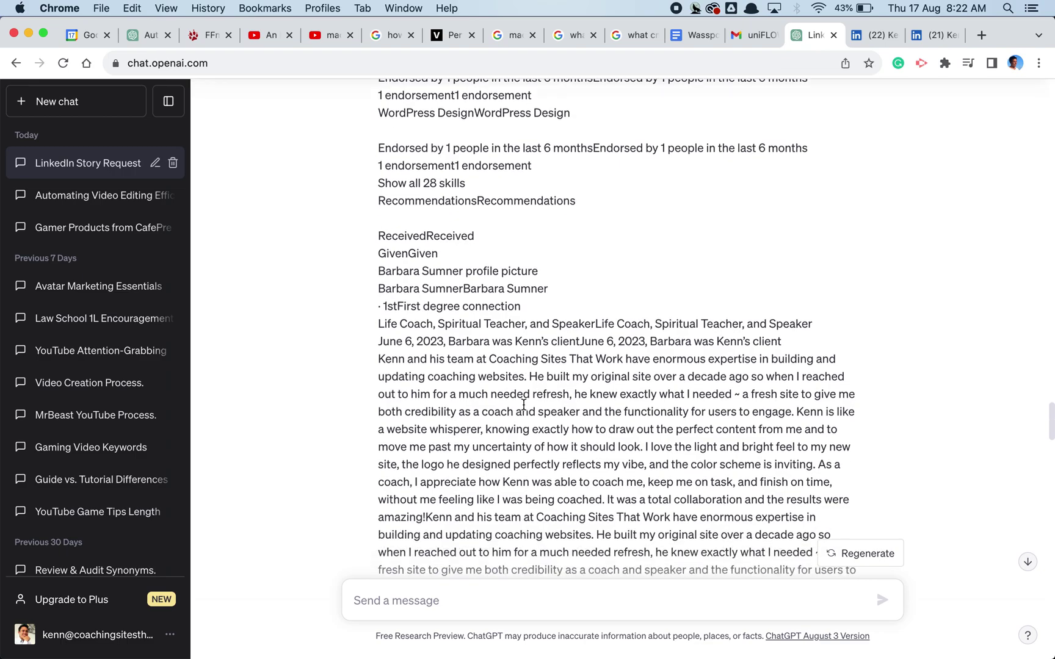
pyautogui.scroll(-20, 523, 404)
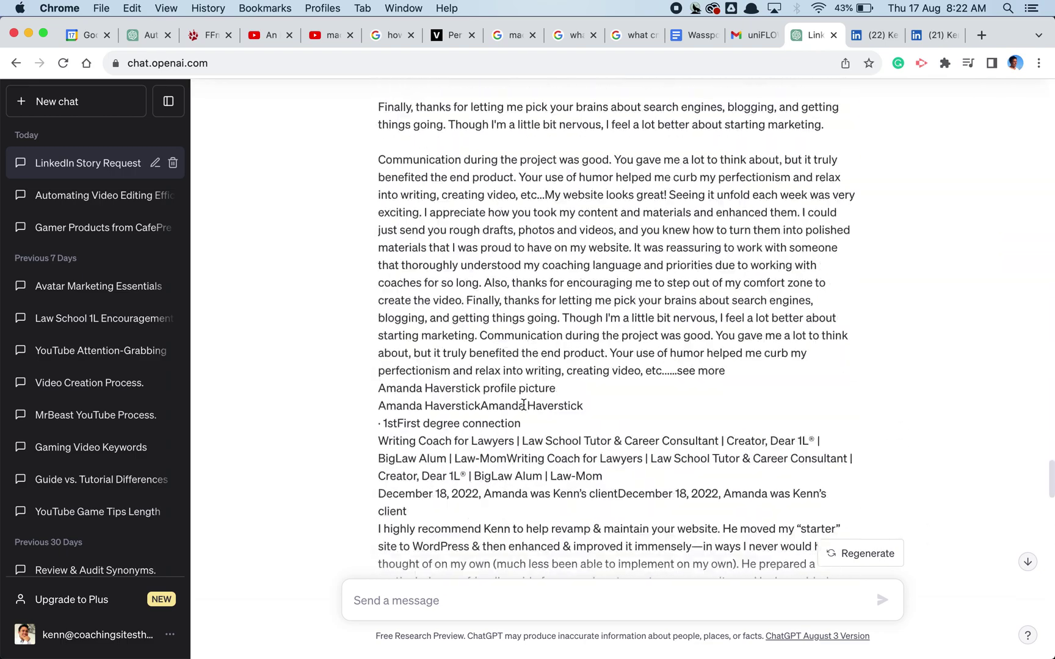
pyautogui.scroll(-20, 523, 404)
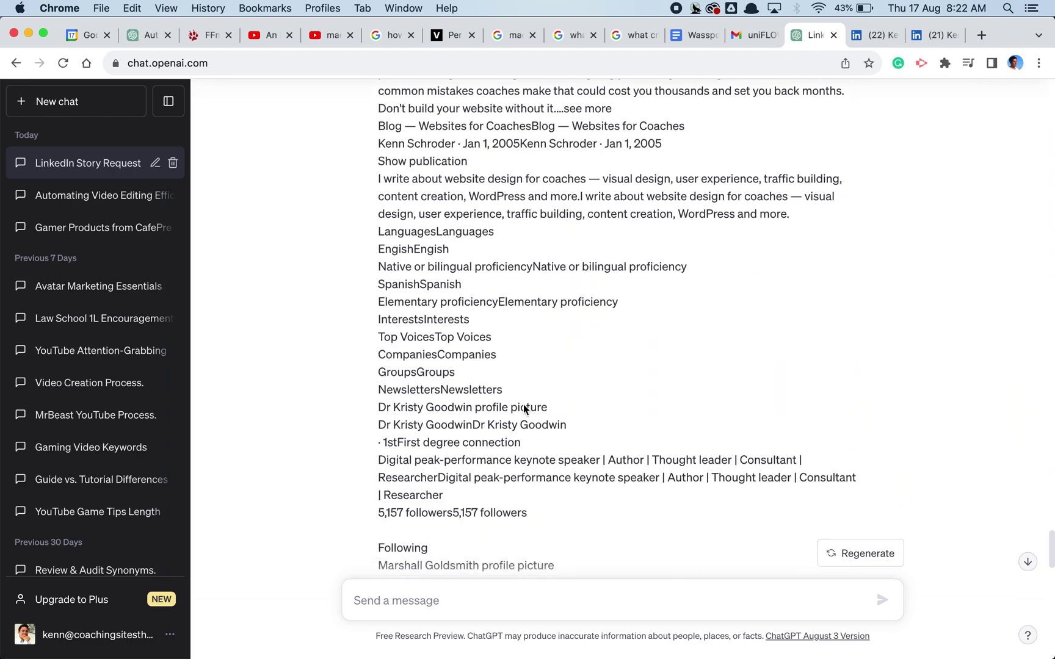
pyautogui.scroll(-15, 523, 404)
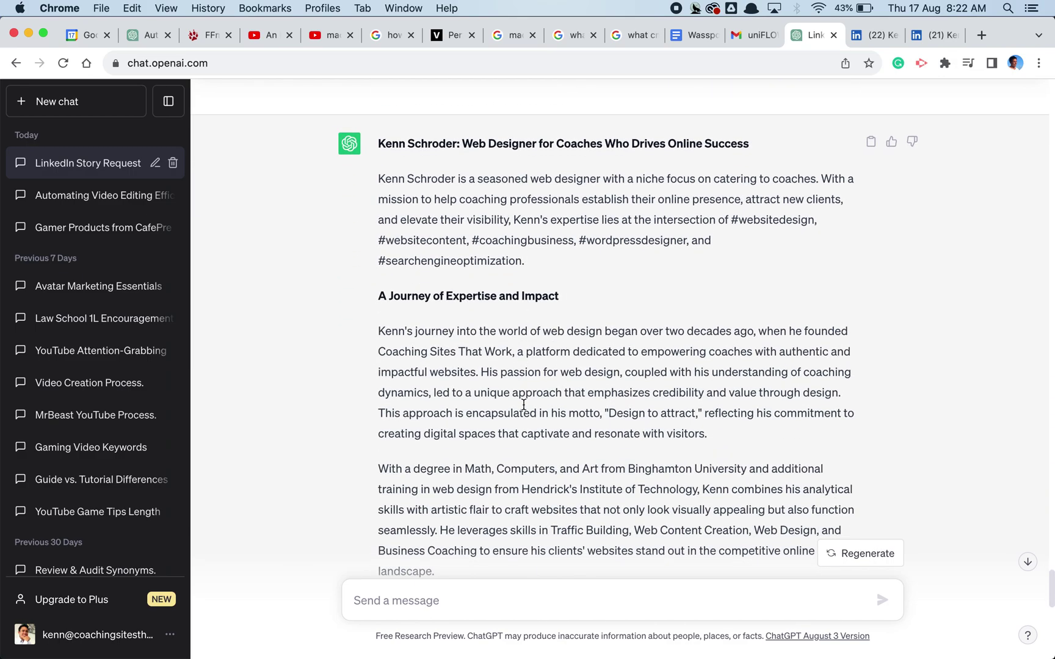
# - Examine the generated story's title and opening paragraph, highlighting "for Coaches Who Drives Online Success" and the list of hashtags
pyautogui.scroll(1, 523, 404)
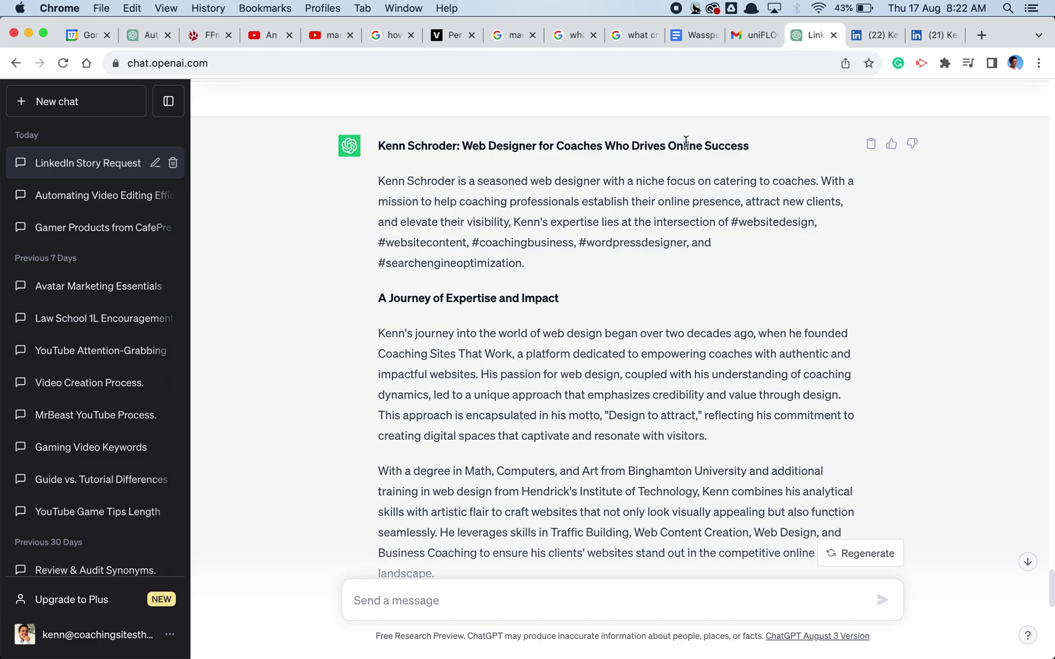
pyautogui.moveTo(763, 148); pyautogui.dragTo(535, 149)
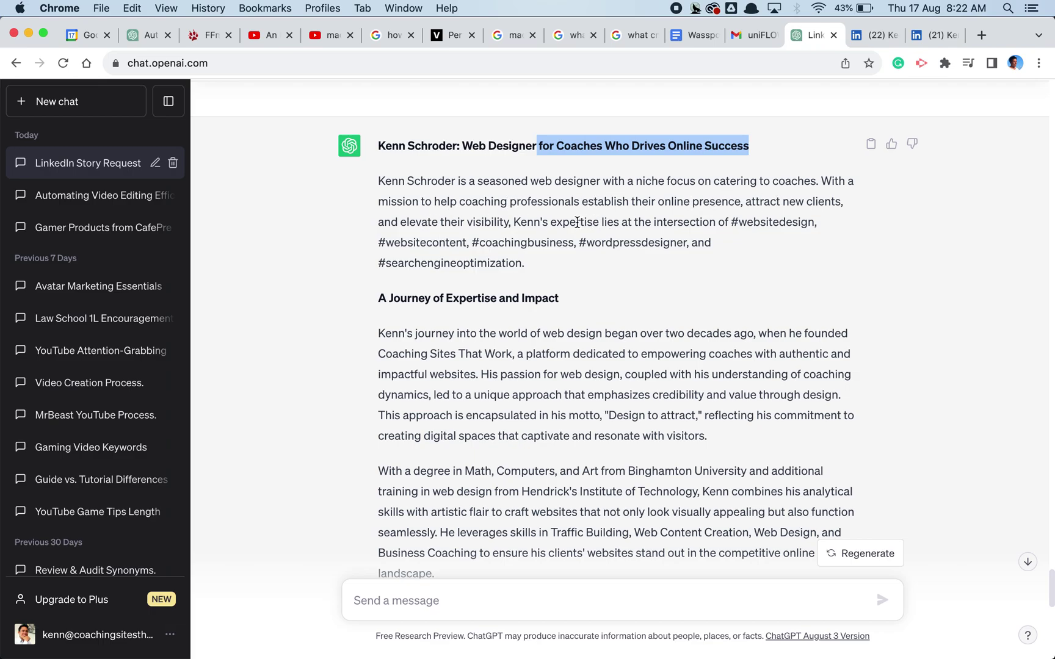
pyautogui.moveTo(731, 224); pyautogui.dragTo(752, 268)
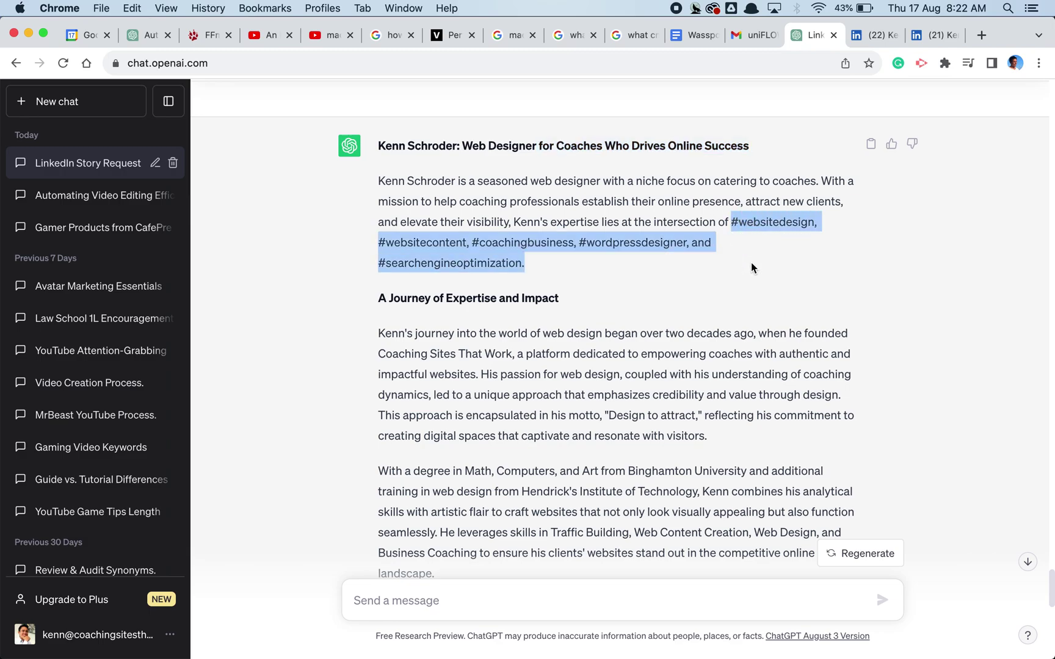
# - Read the "A Journey of Expertise and Impact" section and highlight its entire first paragraph
pyautogui.scroll(-3, 751, 263)
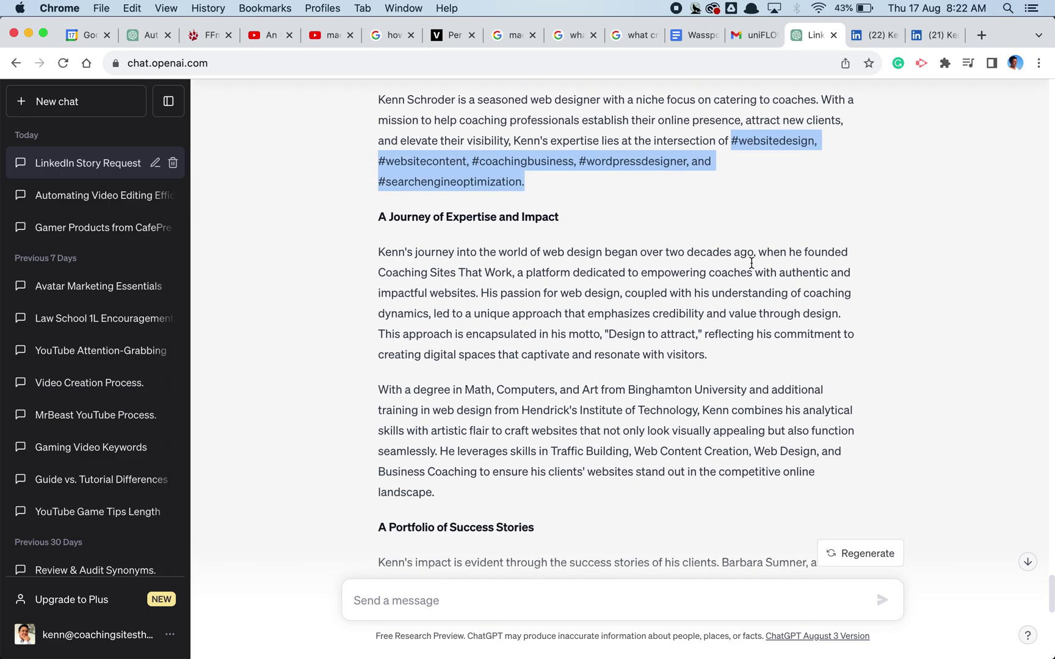
pyautogui.scroll(-3, 751, 263)
pyautogui.scroll(3, 751, 263)
pyautogui.scroll(-3, 750, 263)
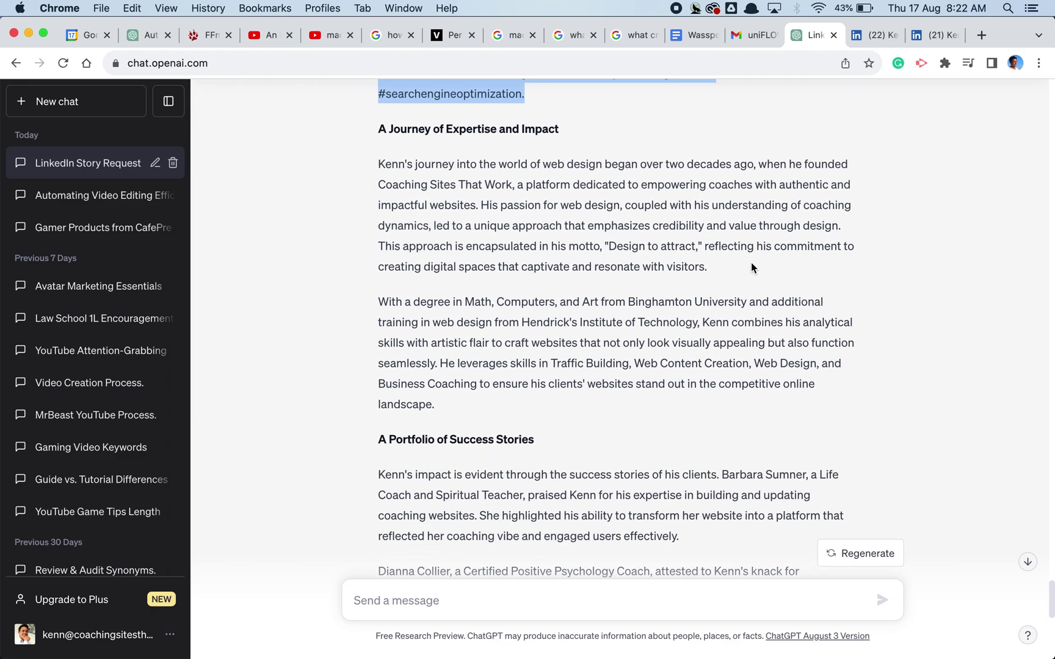
pyautogui.scroll(-1, 750, 267)
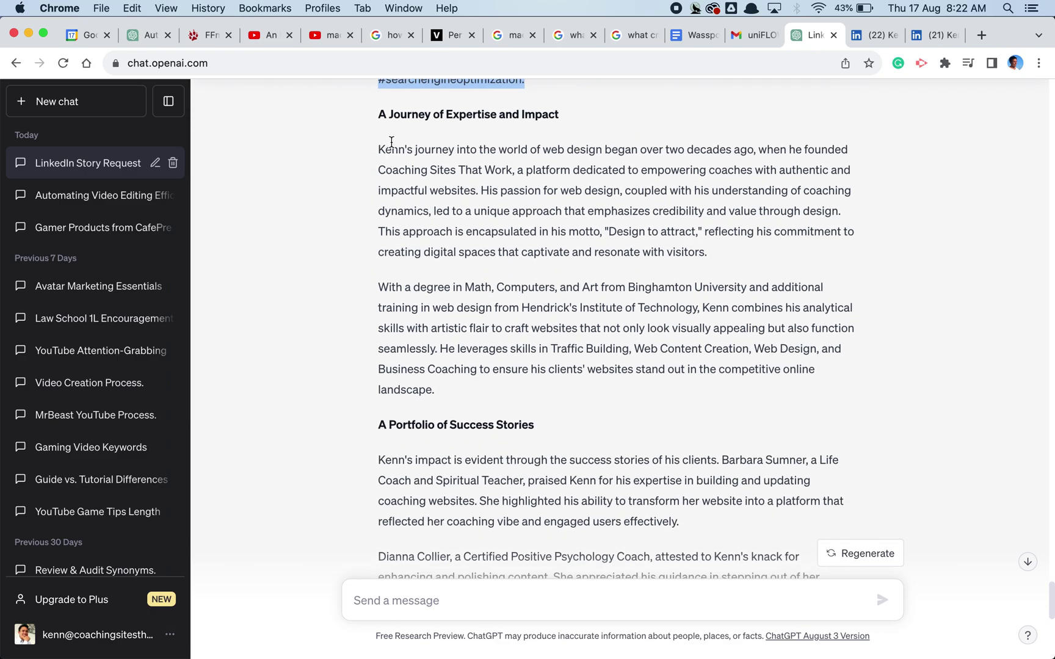
pyautogui.moveTo(390, 145); pyautogui.dragTo(405, 144)
pyautogui.click(658, 152)
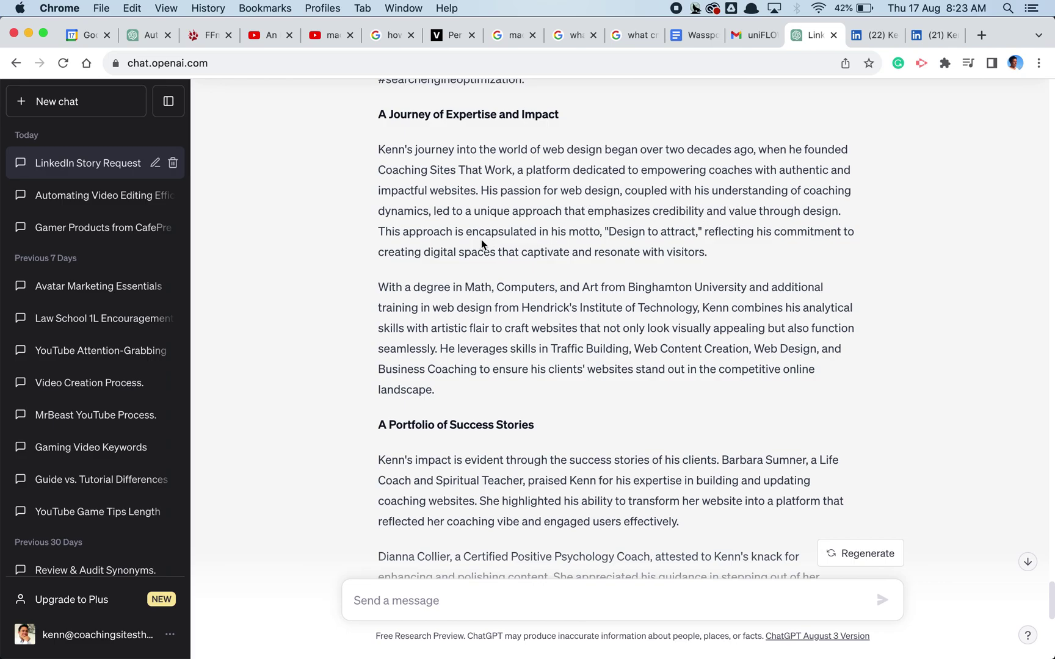
pyautogui.moveTo(385, 232); pyautogui.dragTo(555, 237)
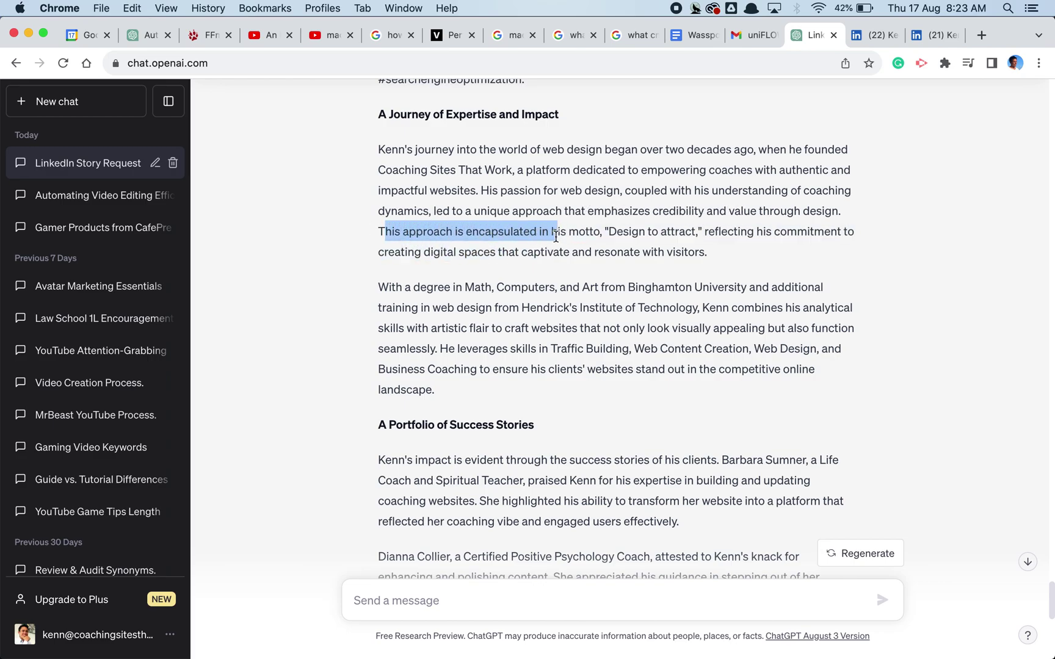
pyautogui.click(432, 232)
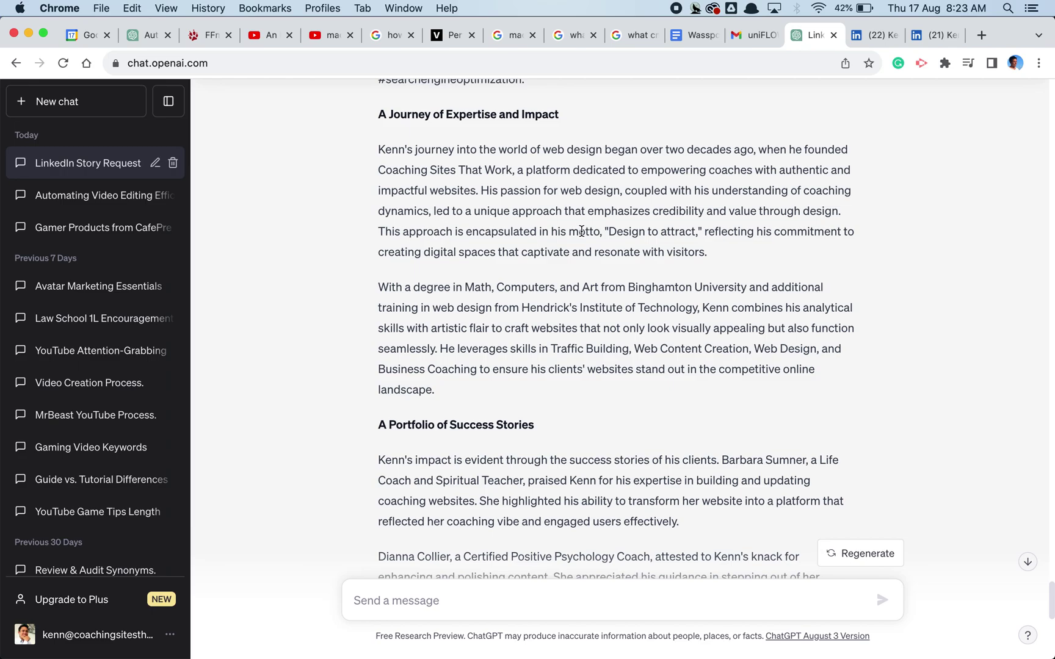
pyautogui.moveTo(380, 150); pyautogui.dragTo(732, 253)
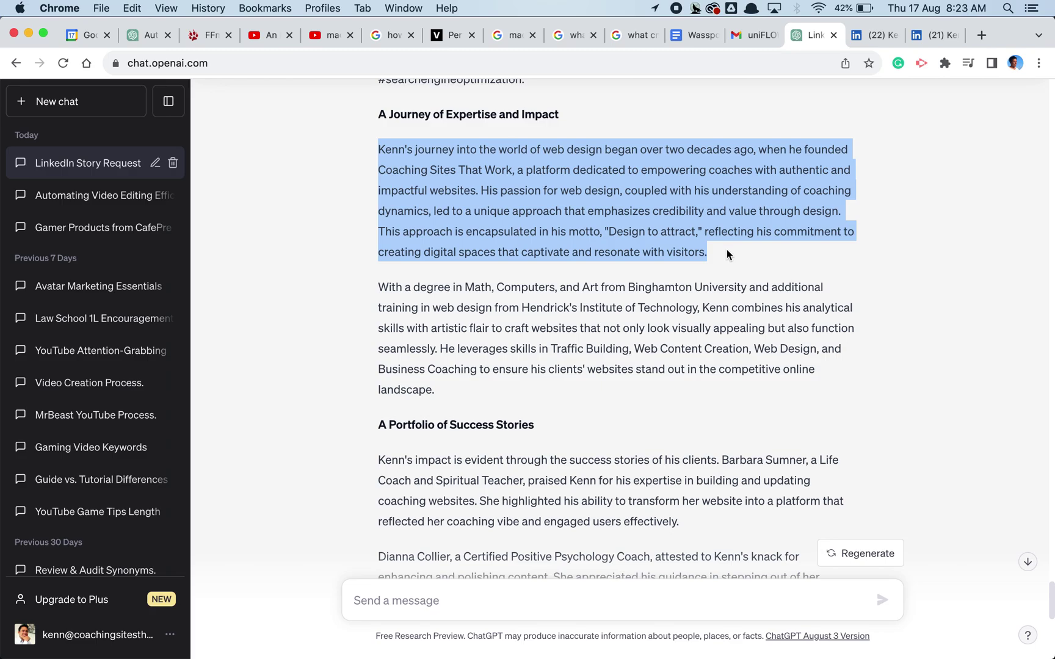
pyautogui.click(729, 262)
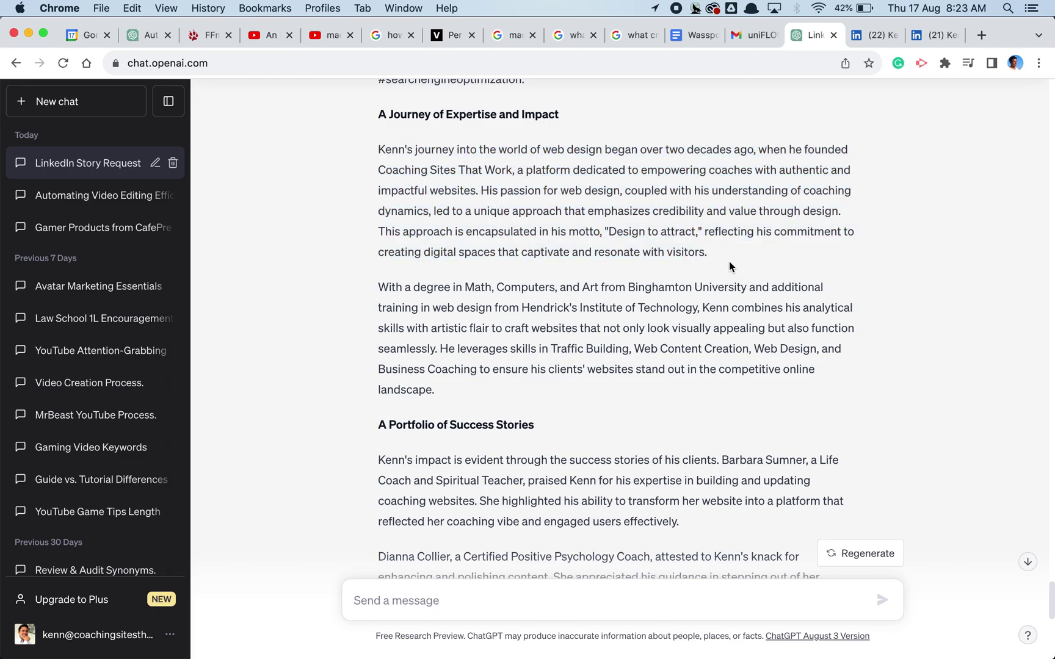
pyautogui.moveTo(380, 149); pyautogui.dragTo(735, 251)
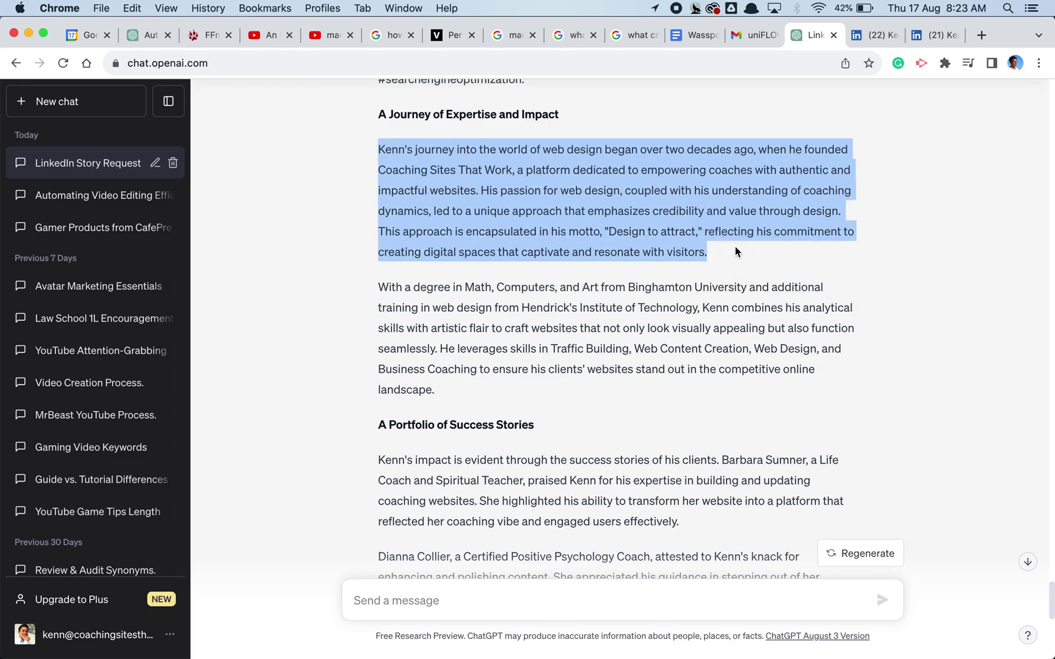
# - Reread both paragraphs under "A Journey of Expertise and Impact", highlighting most of the first paragraph and then the second
pyautogui.click(731, 254)
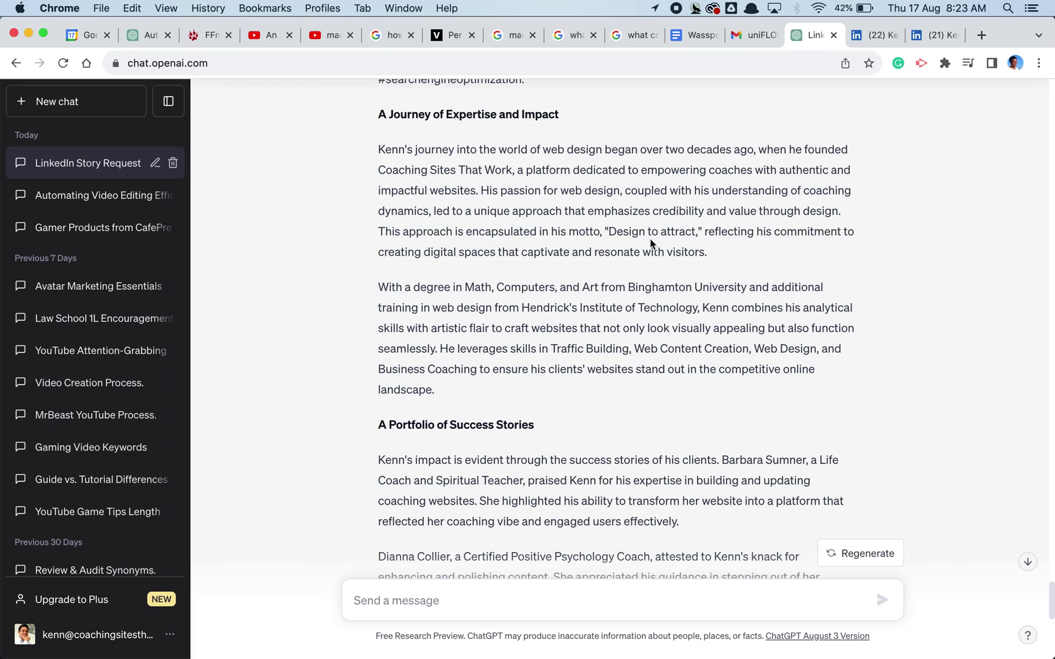
pyautogui.click(385, 149)
pyautogui.moveTo(385, 150); pyautogui.dragTo(742, 247)
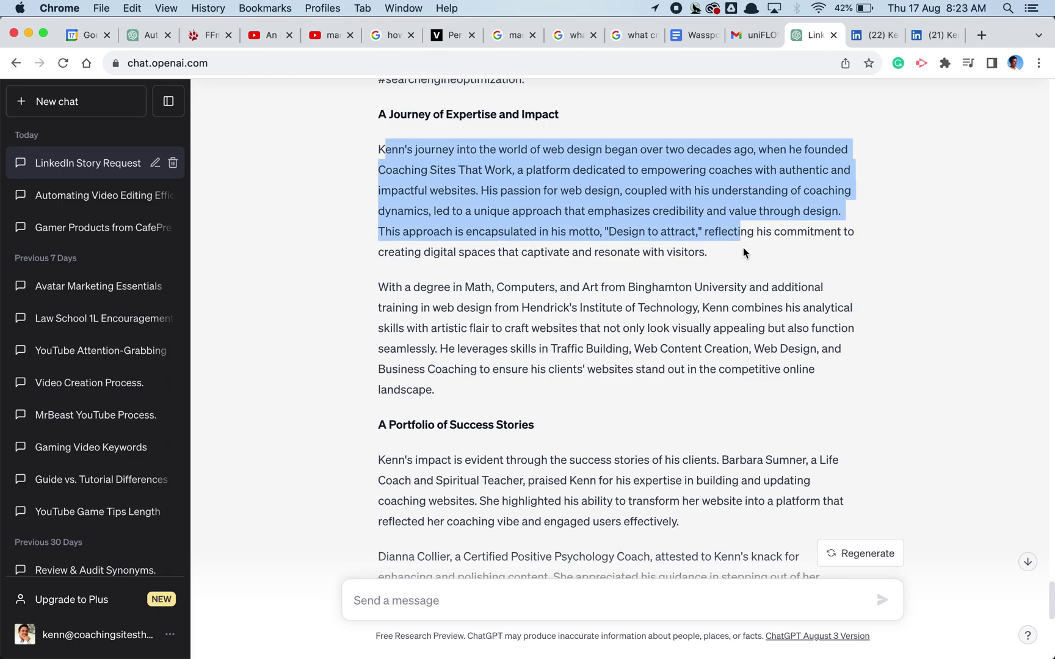
pyautogui.click(741, 251)
pyautogui.moveTo(379, 287); pyautogui.dragTo(602, 396)
pyautogui.click(602, 398)
pyautogui.moveTo(379, 286); pyautogui.dragTo(514, 383)
pyautogui.click(514, 384)
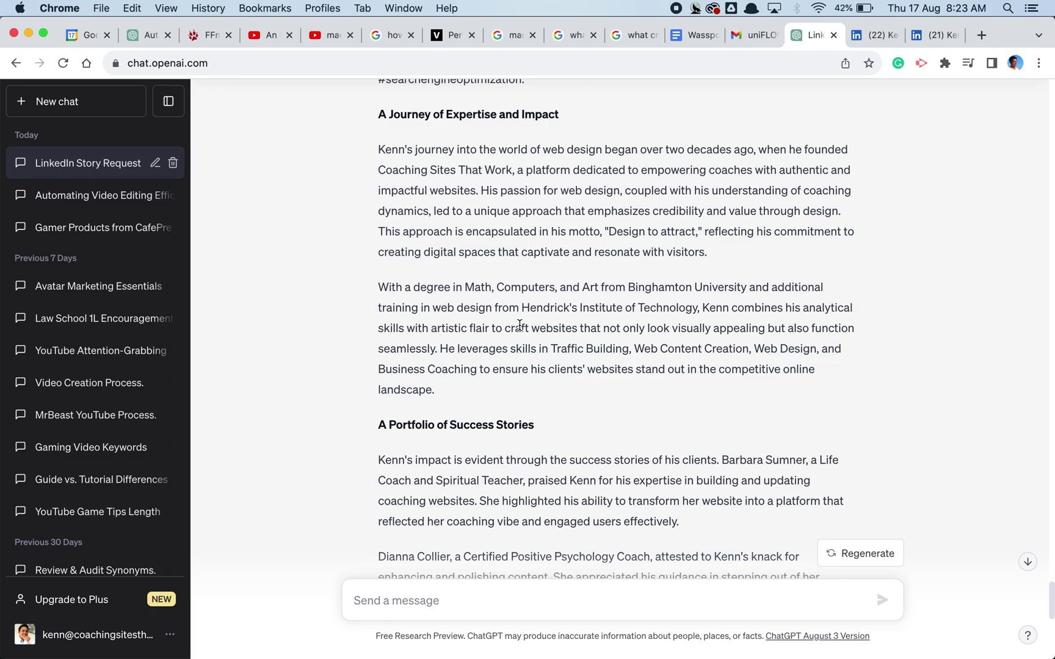
# - In the paragraph about the degree and training, highlight "artistic flair" and the start of the sentence "He leverages skills in Traffic Building"
pyautogui.moveTo(437, 330); pyautogui.dragTo(480, 331)
pyautogui.doubleClick(478, 330)
pyautogui.click(478, 330)
pyautogui.scroll(-1, 521, 345)
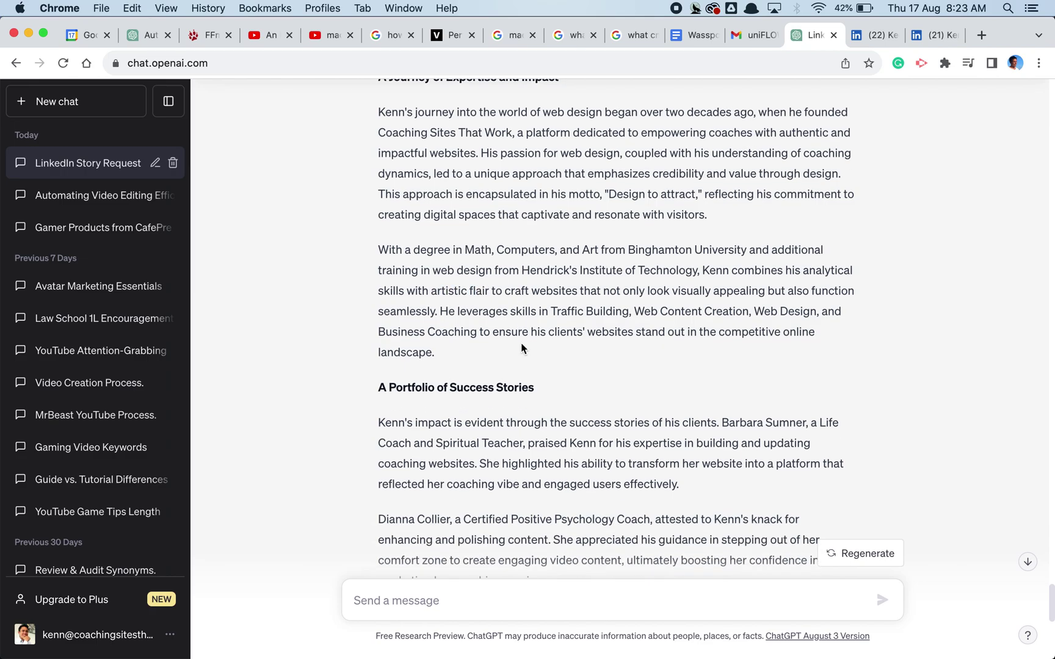
pyautogui.moveTo(440, 311); pyautogui.dragTo(668, 311)
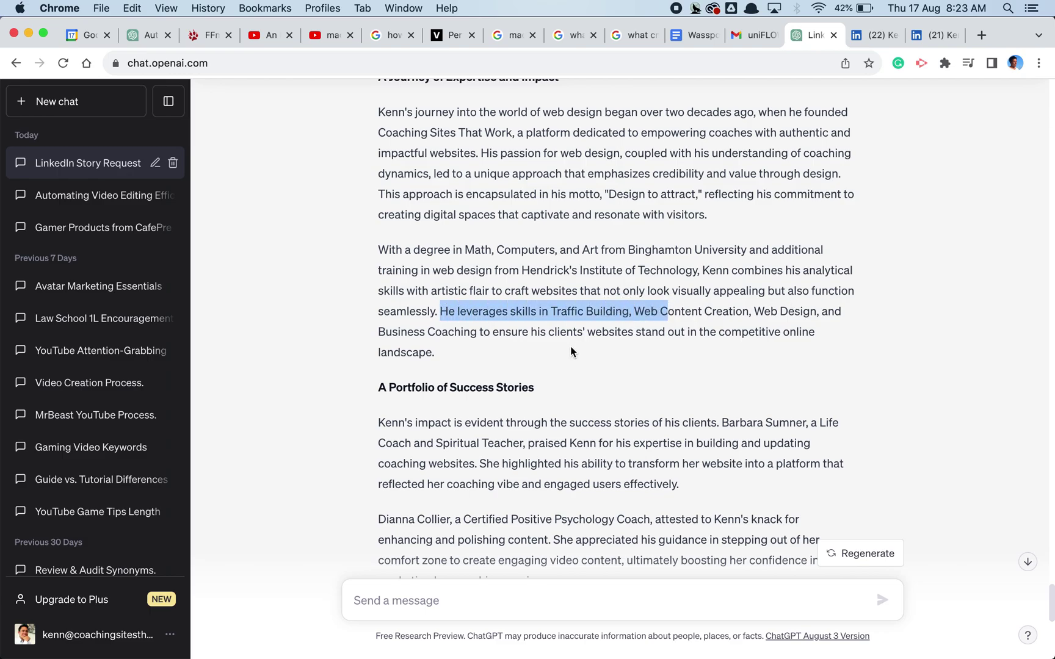
# - Examine the "A Portfolio of Success Stories" section, highlighting its heading and most of its first client testimonial paragraph
pyautogui.scroll(-5, 582, 361)
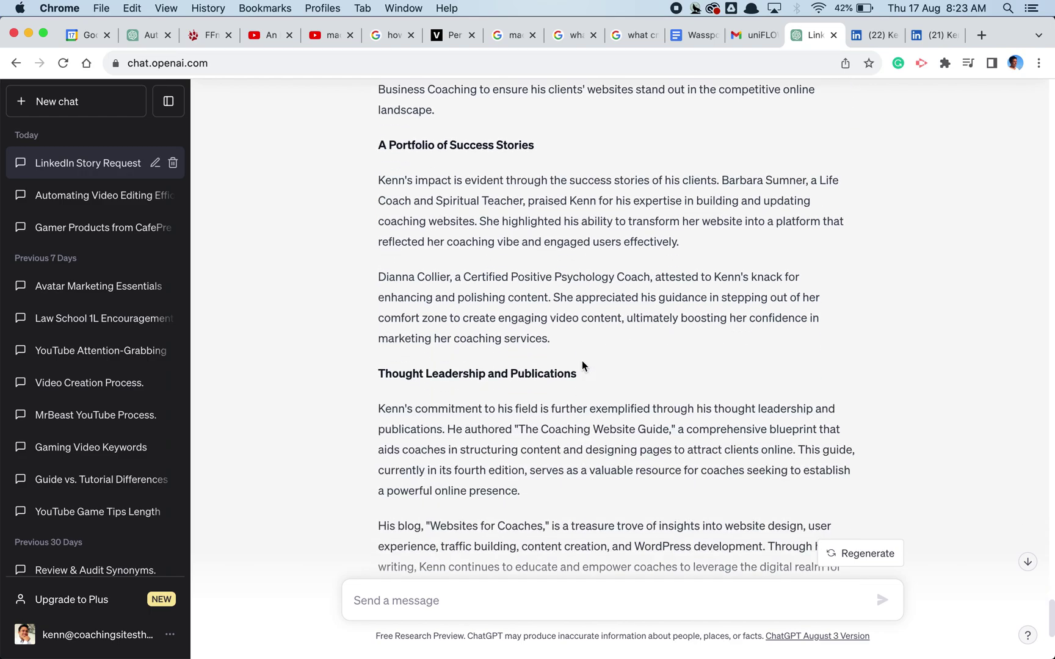
pyautogui.moveTo(503, 146); pyautogui.dragTo(561, 150)
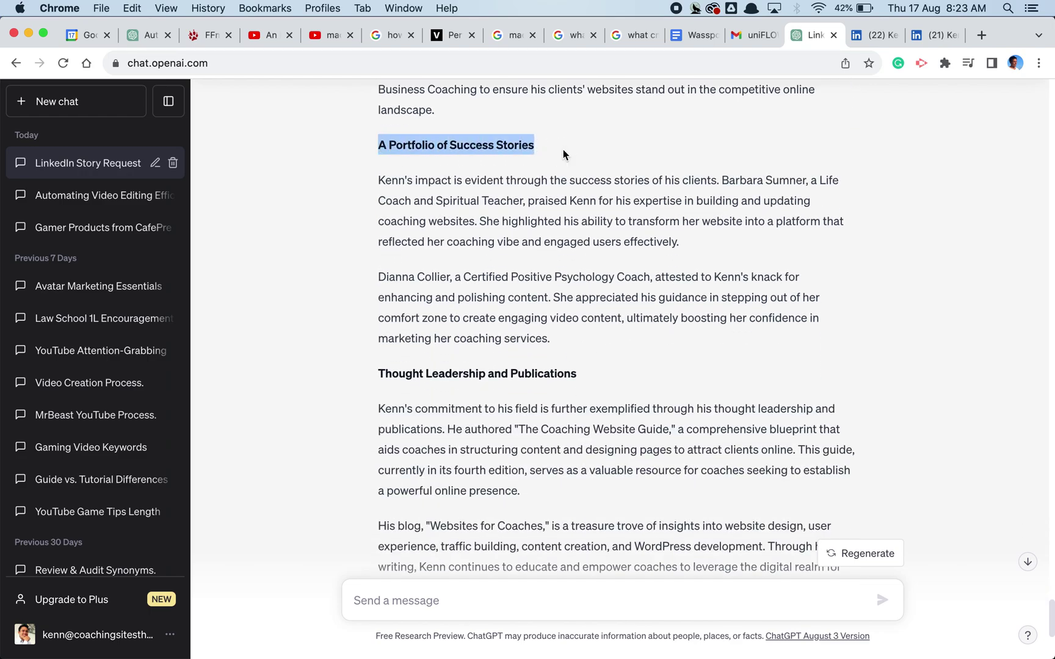
pyautogui.click(561, 150)
pyautogui.scroll(1, 561, 150)
pyautogui.moveTo(398, 215); pyautogui.dragTo(728, 255)
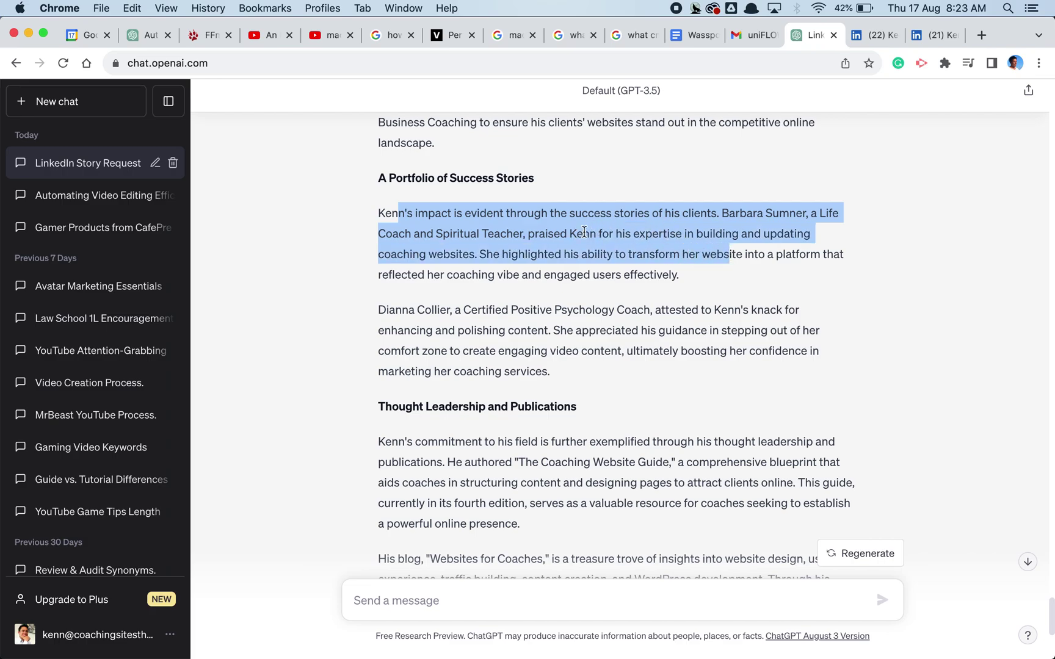
pyautogui.scroll(-1, 588, 228)
pyautogui.click(438, 265)
pyautogui.scroll(-2, 549, 304)
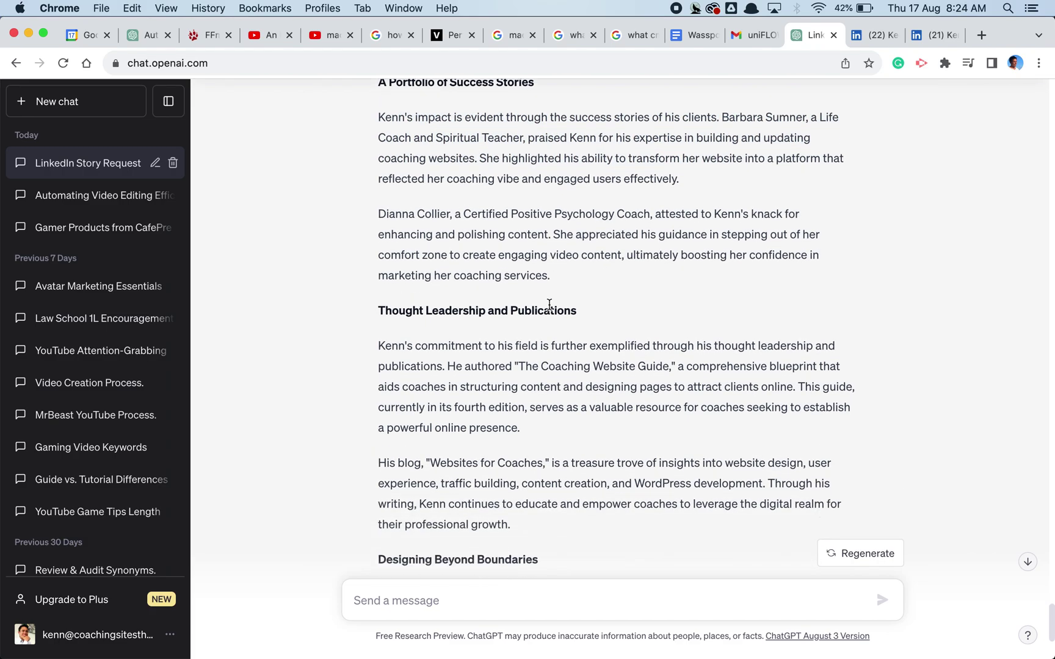
pyautogui.scroll(-3, 454, 207)
# - Return to the "A Journey of Expertise and Impact" section and highlight it from its heading through both paragraphs
pyautogui.scroll(10, 453, 220)
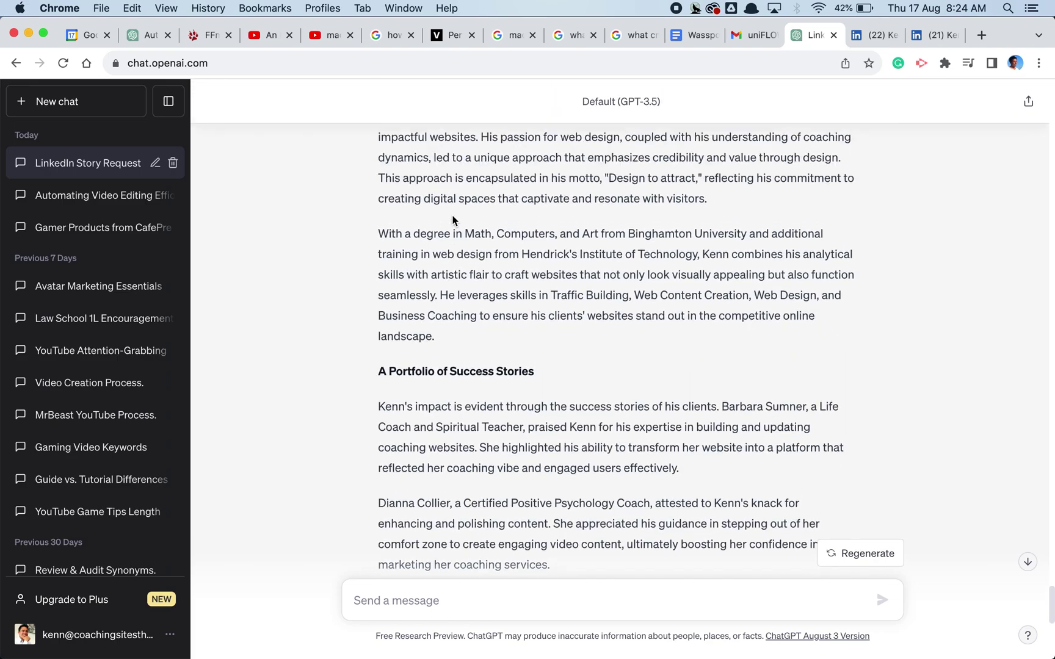
pyautogui.scroll(1, 452, 220)
pyautogui.moveTo(379, 181); pyautogui.dragTo(788, 510)
pyautogui.click(786, 490)
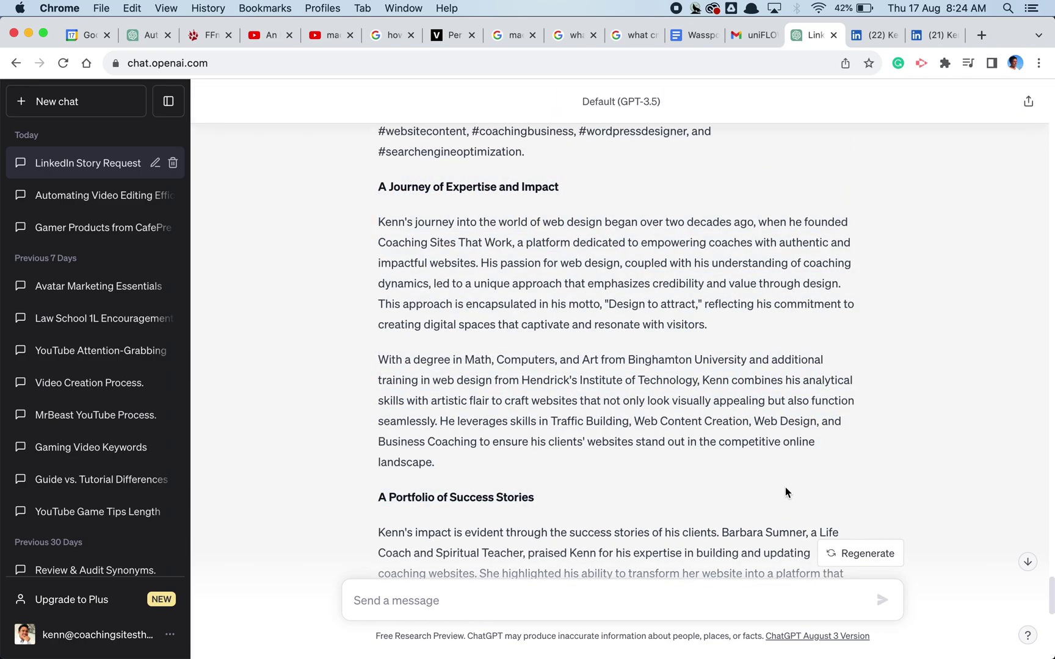
pyautogui.scroll(-2, 479, 451)
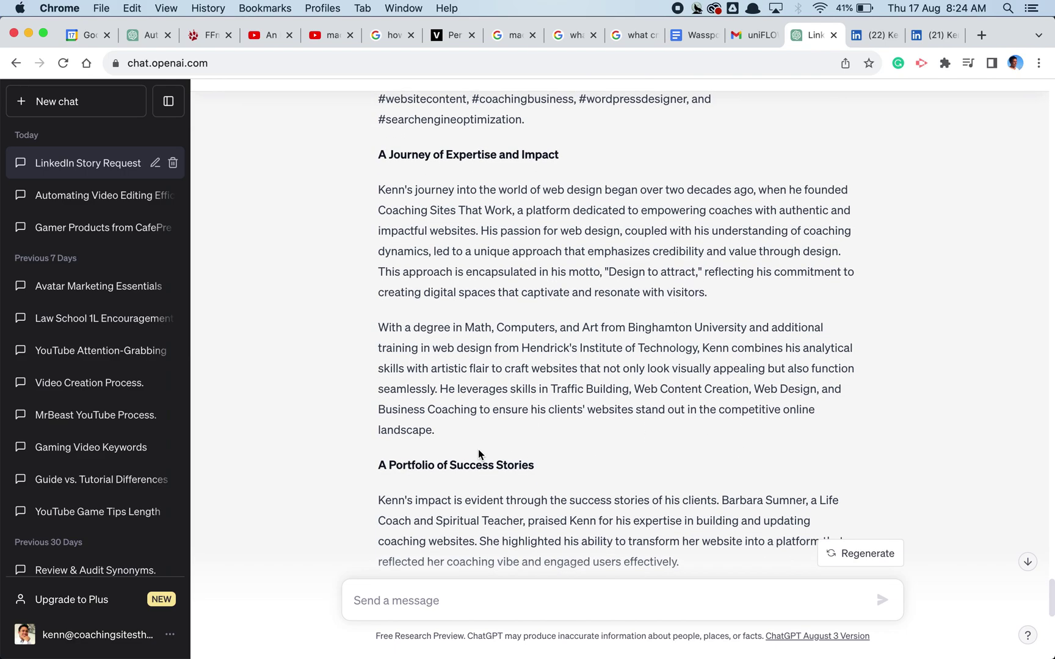
# - Highlight the "A Portfolio of Success Stories" heading and its testimonials, including the second paragraph about the positive psychology coach
pyautogui.scroll(-5, 478, 449)
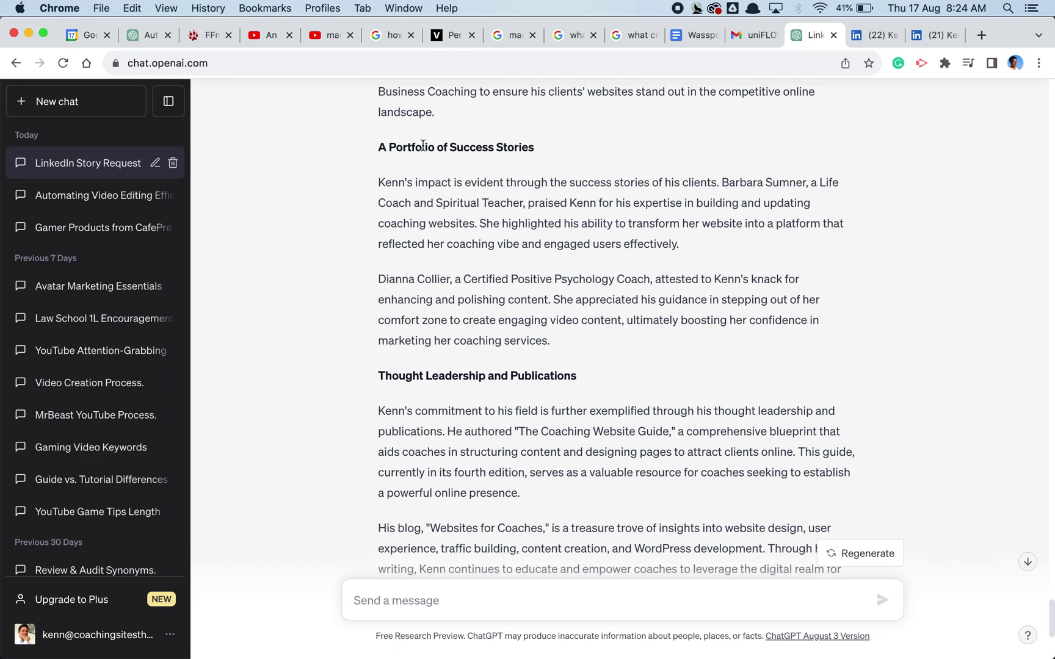
pyautogui.moveTo(385, 149); pyautogui.dragTo(624, 308)
pyautogui.click(623, 308)
pyautogui.scroll(-1, 463, 378)
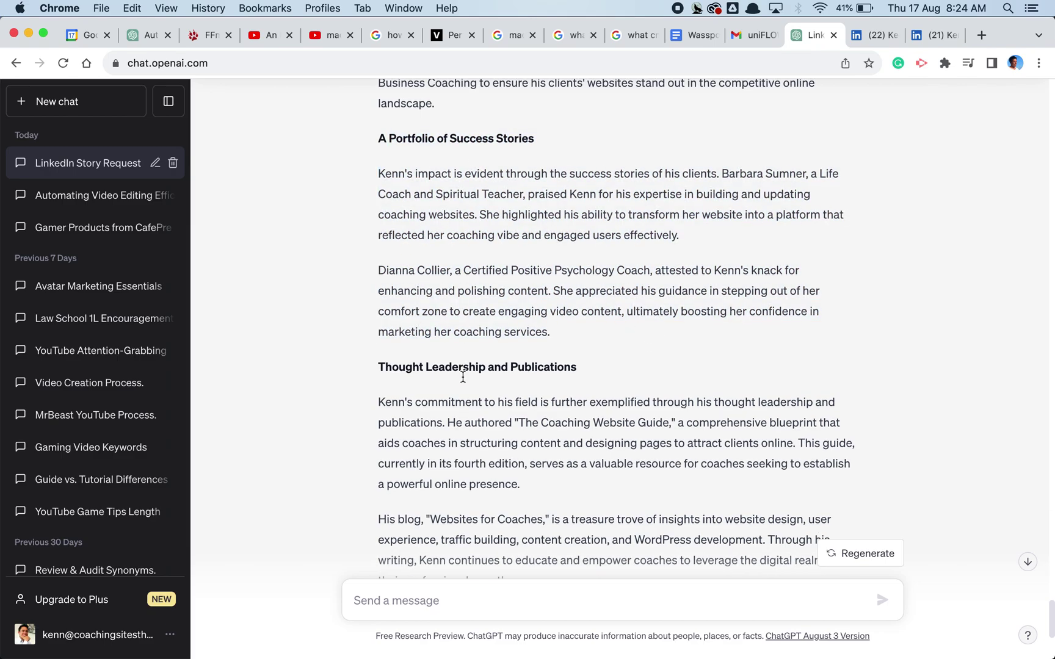
pyautogui.moveTo(552, 333); pyautogui.dragTo(448, 207)
pyautogui.click(468, 211)
# - Highlight the whole "Thought Leadership and Publications" section, from its heading through the paragraph about the blog
pyautogui.scroll(-5, 468, 211)
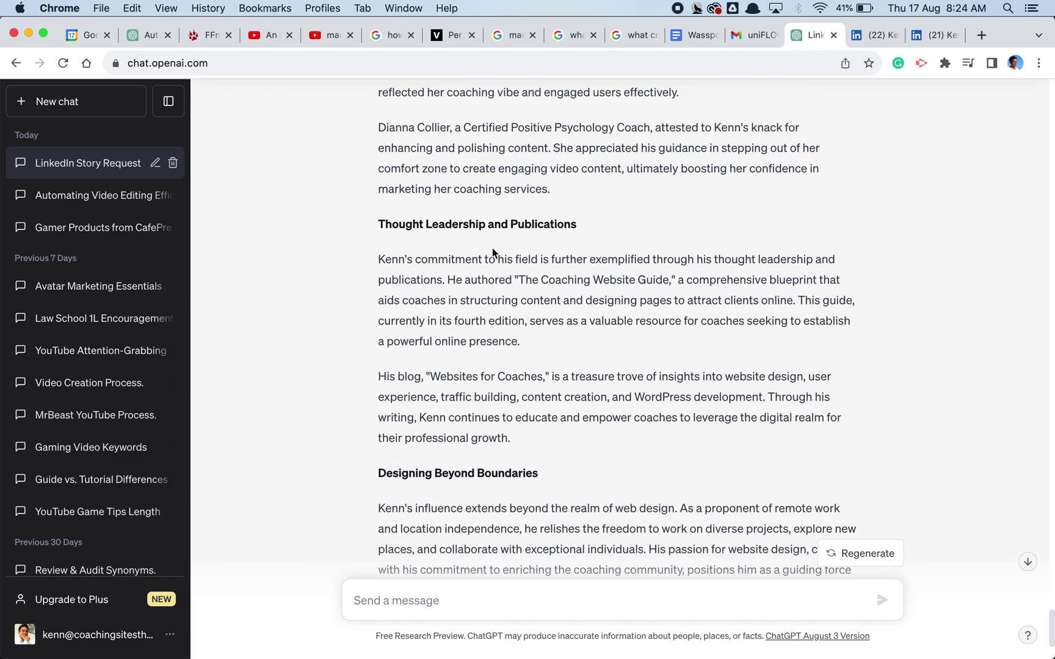
pyautogui.moveTo(378, 224); pyautogui.dragTo(602, 445)
pyautogui.click(605, 451)
# - Read the "Designing Beyond Boundaries" section, highlighting its heading, its first paragraph and the phrase "evolving landscape of online presence"
pyautogui.scroll(-3, 606, 452)
pyautogui.scroll(-3, 607, 434)
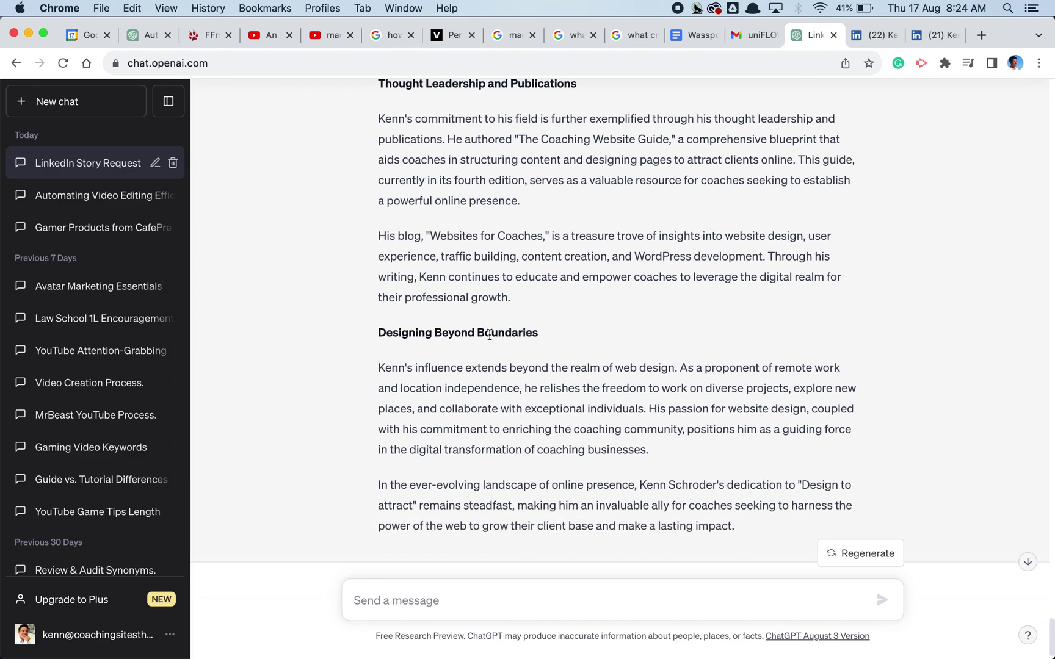
pyautogui.moveTo(377, 293); pyautogui.dragTo(543, 292)
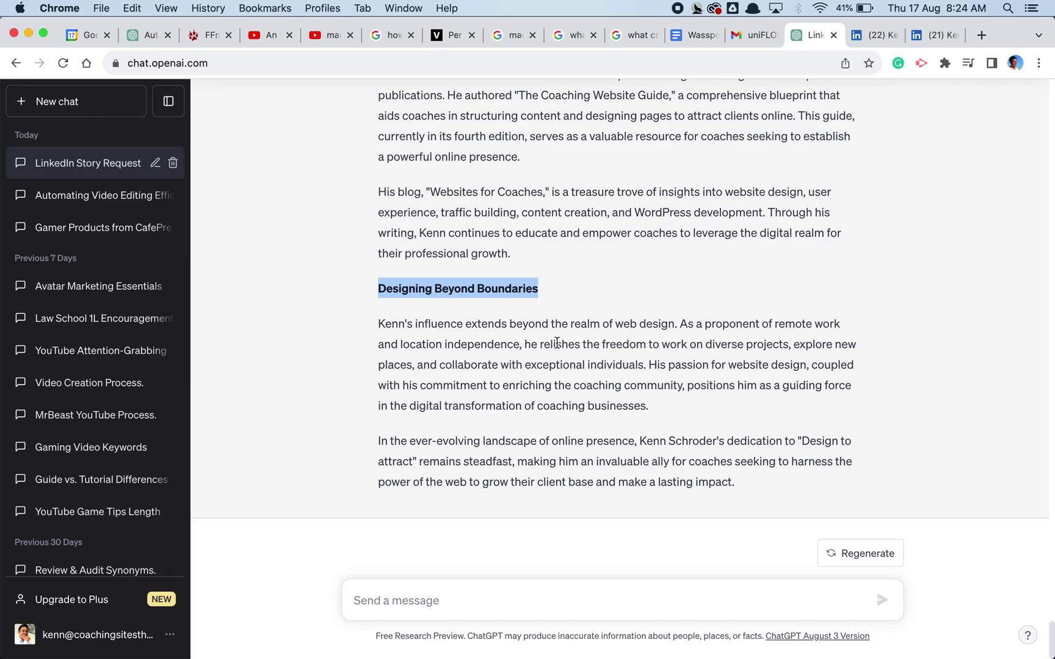
pyautogui.click(649, 361)
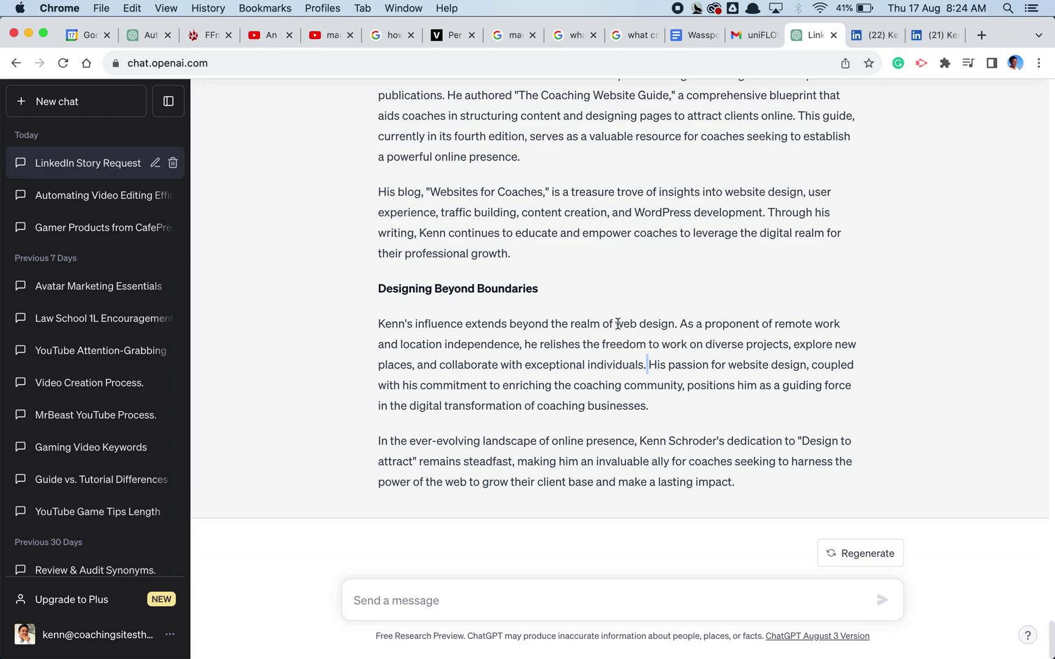
pyautogui.moveTo(384, 322); pyautogui.dragTo(661, 403)
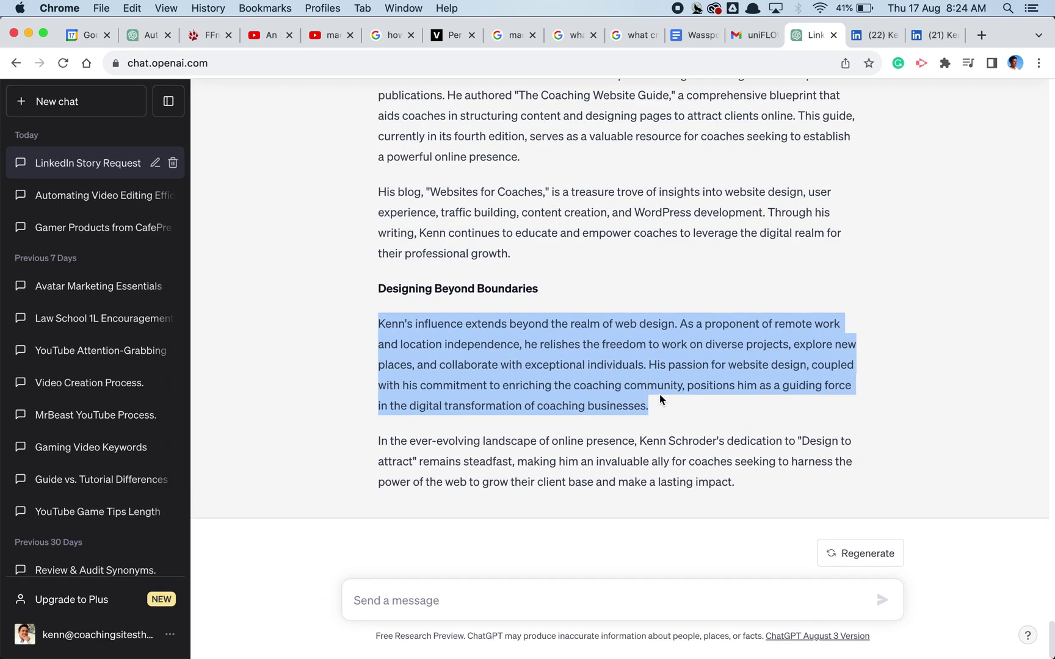
pyautogui.click(639, 369)
pyautogui.click(647, 366)
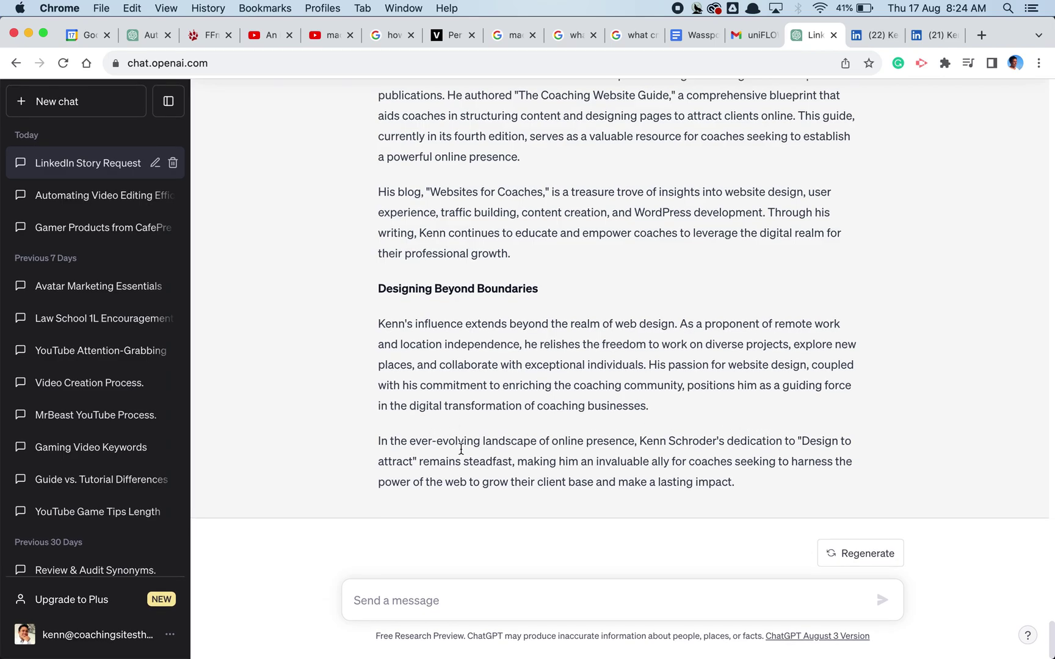
pyautogui.moveTo(438, 440); pyautogui.dragTo(642, 440)
pyautogui.click(642, 442)
# - Select and copy the whole generated story, from its title down to the end of the closing paragraph
pyautogui.scroll(10, 633, 404)
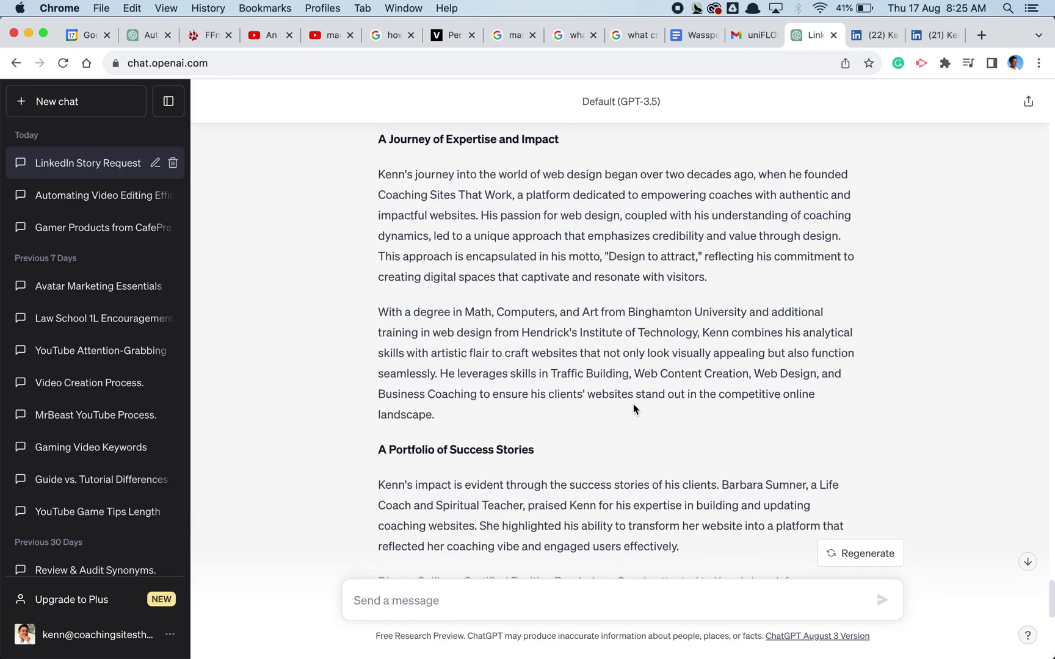
pyautogui.scroll(5, 633, 404)
pyautogui.scroll(-3, 633, 404)
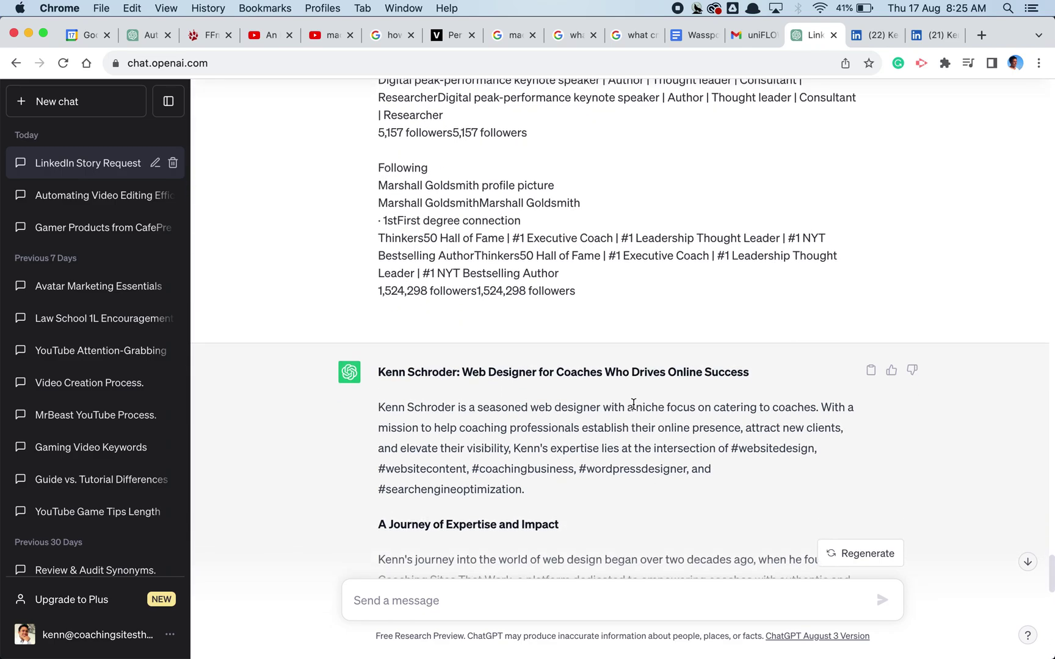
pyautogui.scroll(-2, 632, 404)
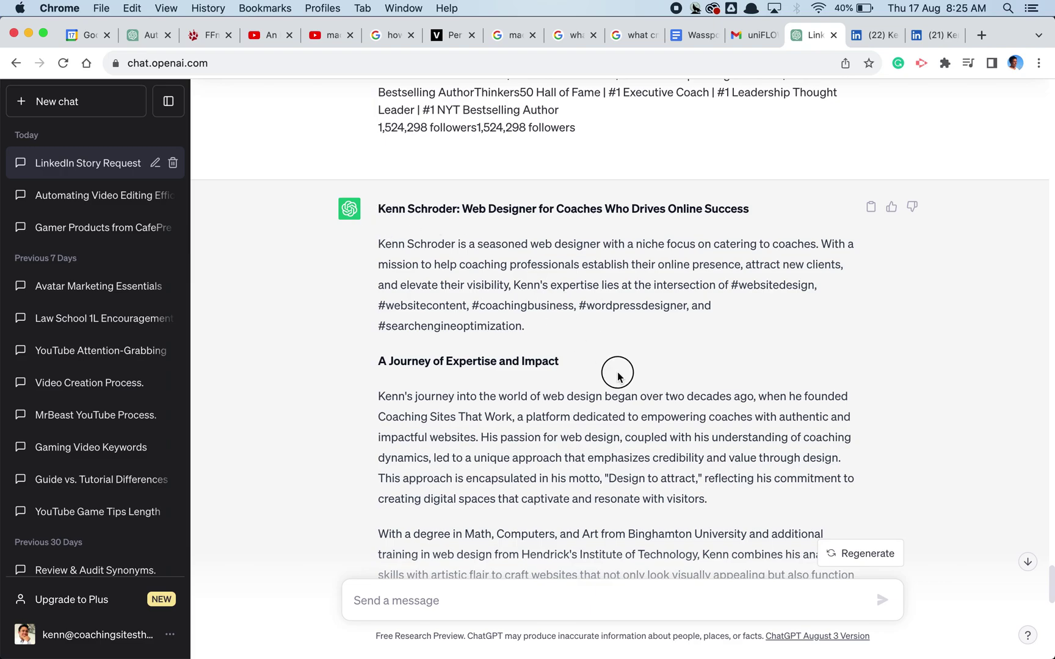
pyautogui.moveTo(378, 209); pyautogui.dragTo(732, 486)
pyautogui.scroll(-10, 591, 395)
pyautogui.scroll(-5, 593, 396)
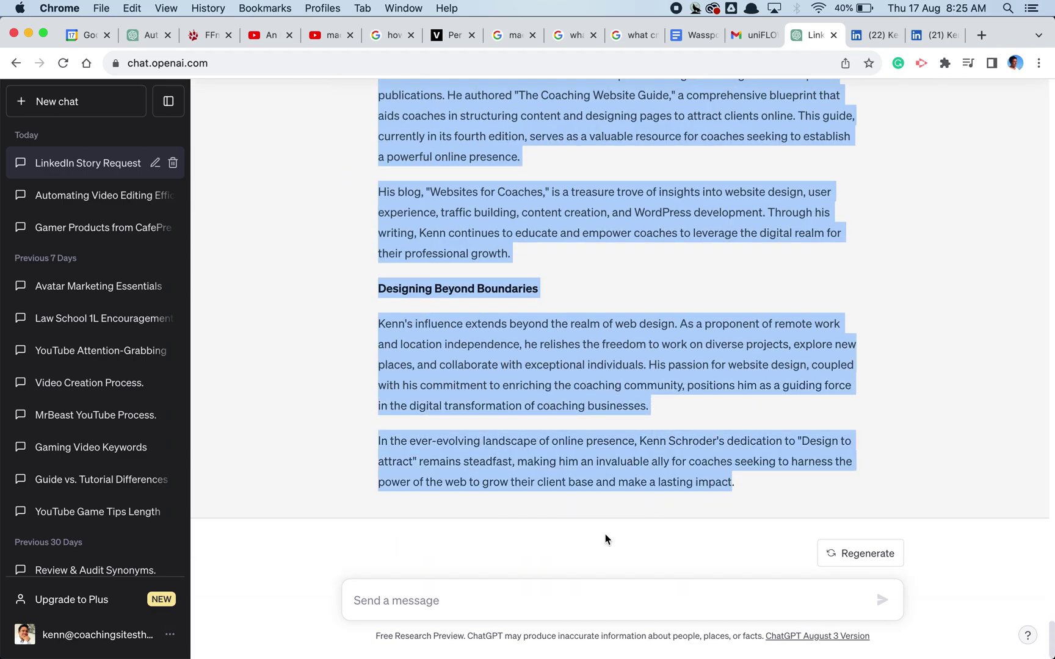
# - Send a prompt asking to rewrite this in a bubbly voice, followed by the copied story text
pyautogui.click(542, 600)
pyautogui.write('Rewrite')
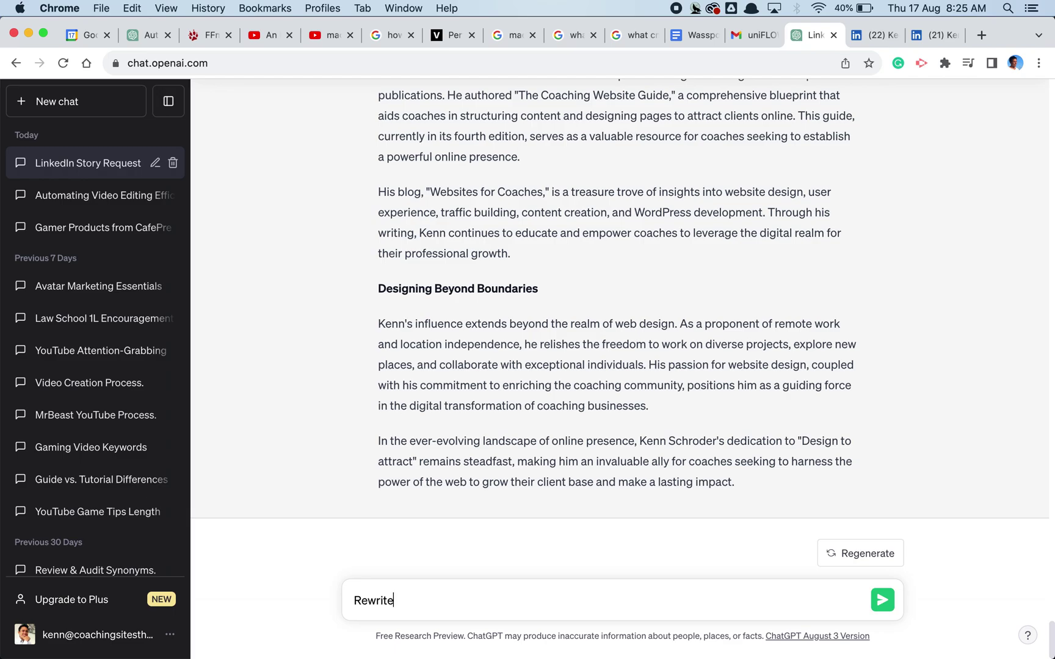
pyautogui.write(' this ina b bubbly voice.')
pyautogui.press('super+v')
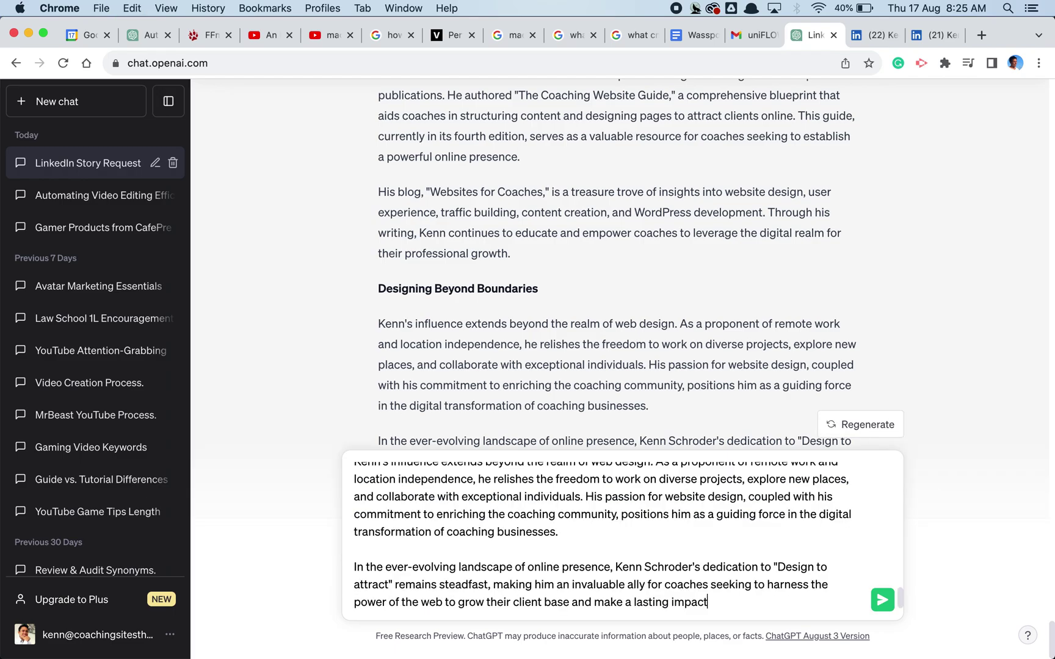
pyautogui.press('Return')
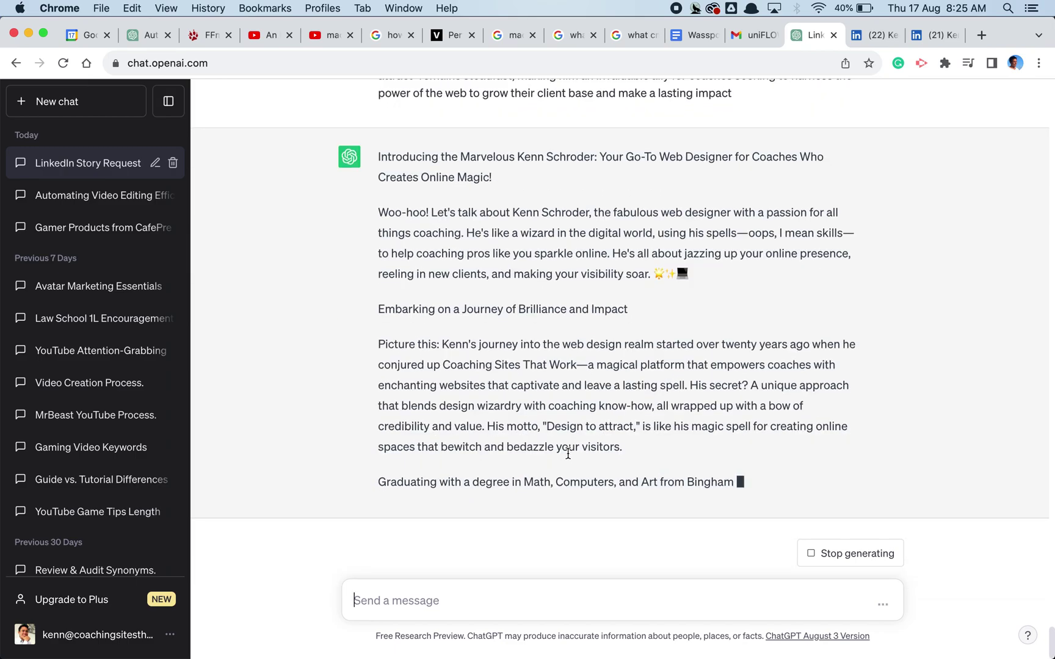
# - Examine the rewritten story's title and opening paragraph, highlighting the words "Online Magic!" in the title
pyautogui.scroll(3, 557, 352)
pyautogui.scroll(5, 557, 352)
pyautogui.scroll(1, 557, 352)
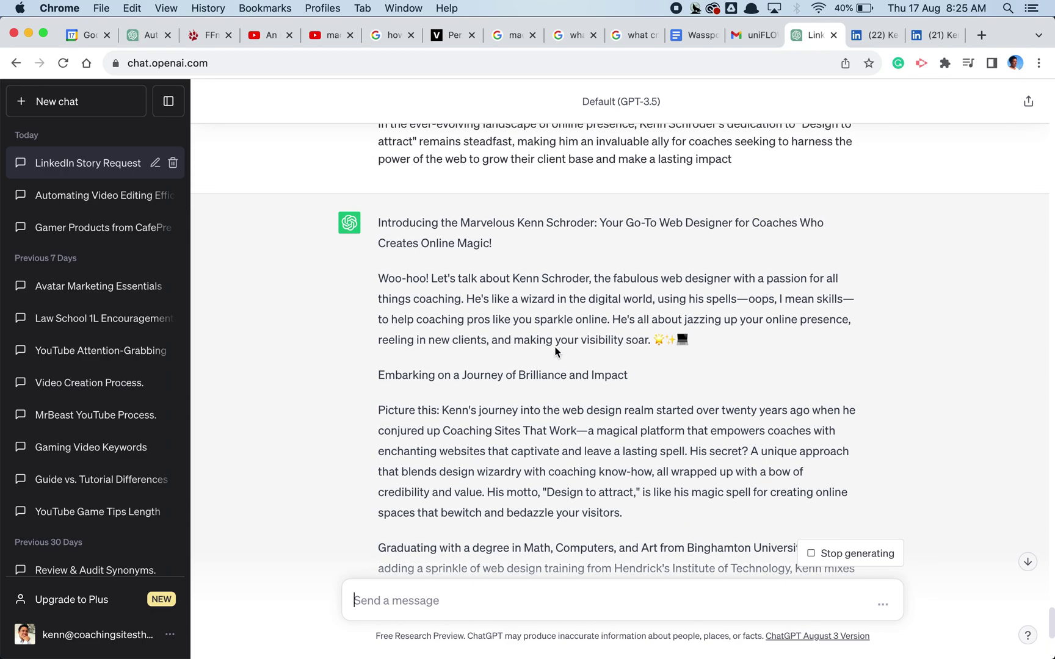
pyautogui.scroll(2, 557, 352)
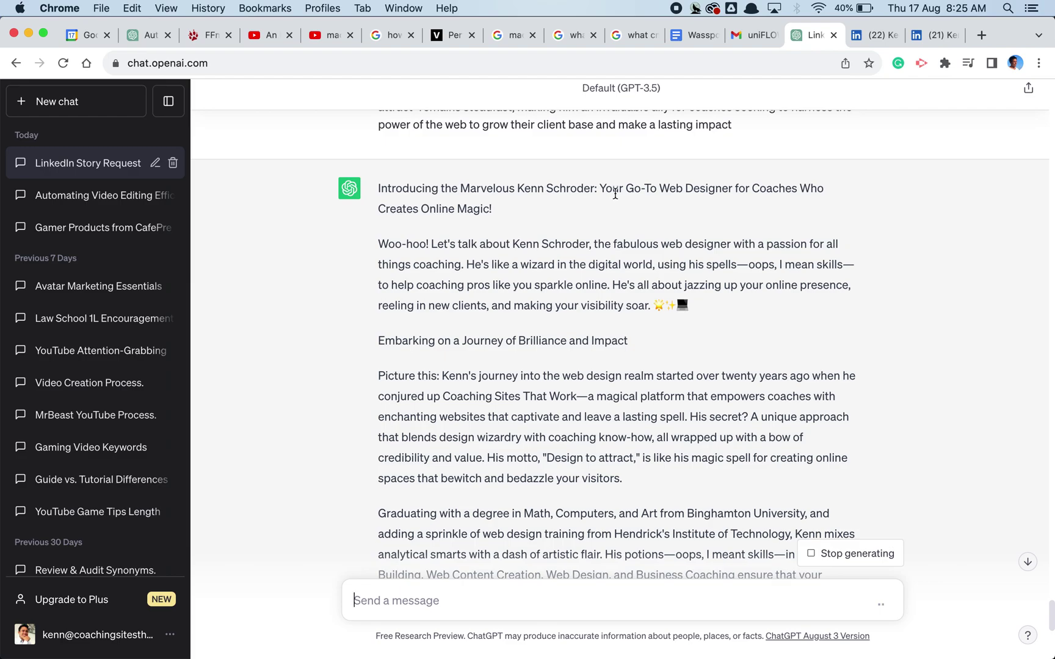
pyautogui.moveTo(492, 207); pyautogui.dragTo(396, 206)
pyautogui.scroll(-1, 390, 211)
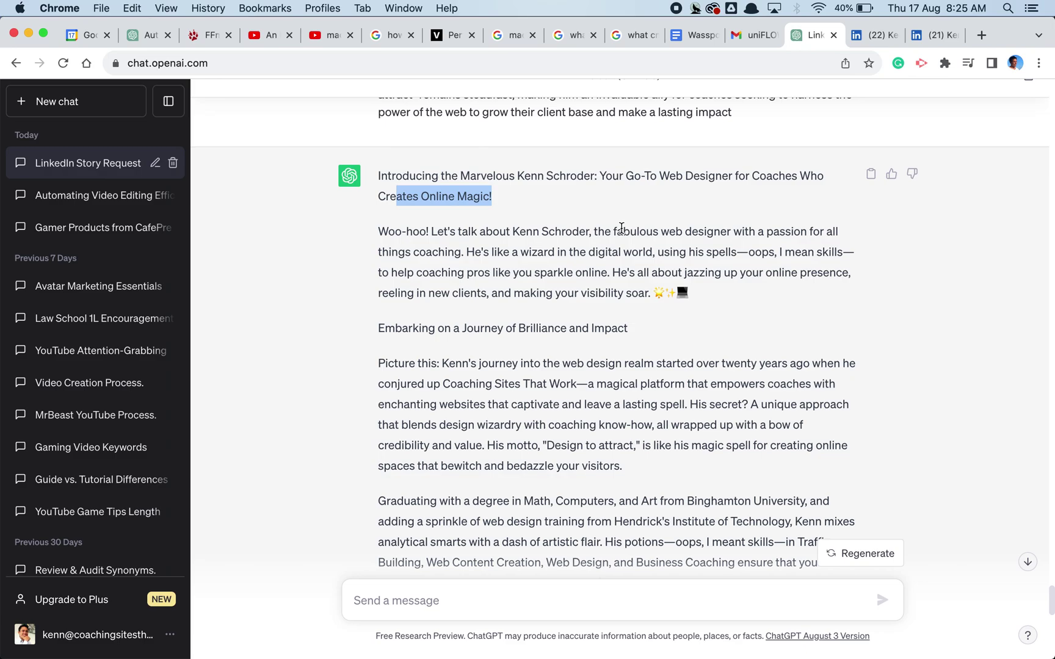
pyautogui.scroll(-1, 546, 243)
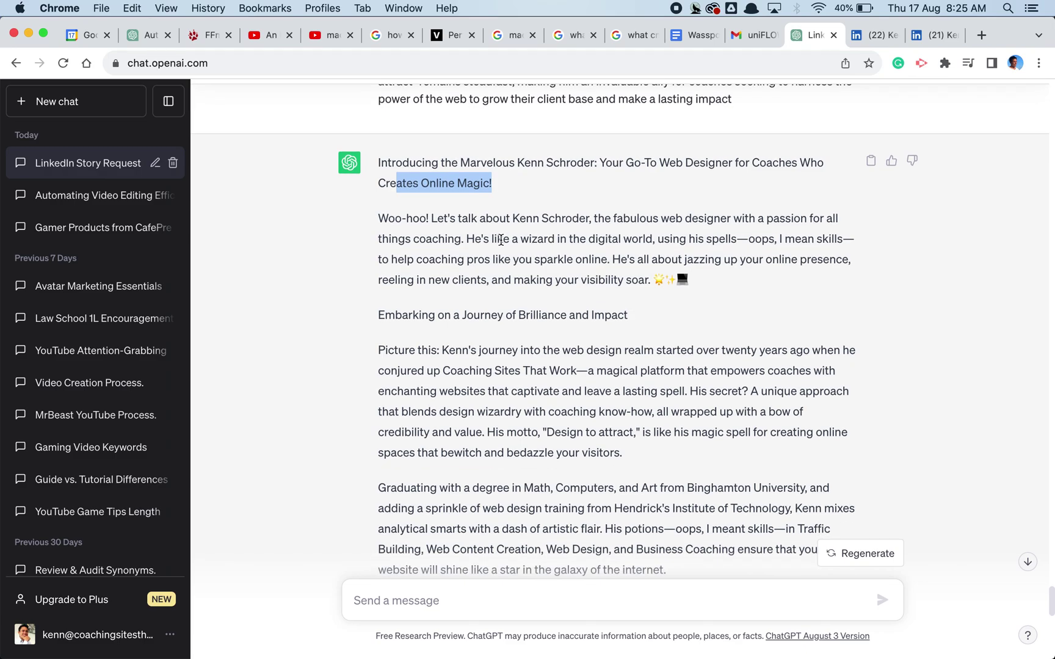
# - Highlight the heading "Embarking on a Journey of Brilliance and Impact" and look through the remaining rewritten story to its end
pyautogui.scroll(-1, 591, 261)
pyautogui.moveTo(385, 310); pyautogui.dragTo(637, 322)
pyautogui.click(665, 314)
pyautogui.scroll(-3, 666, 315)
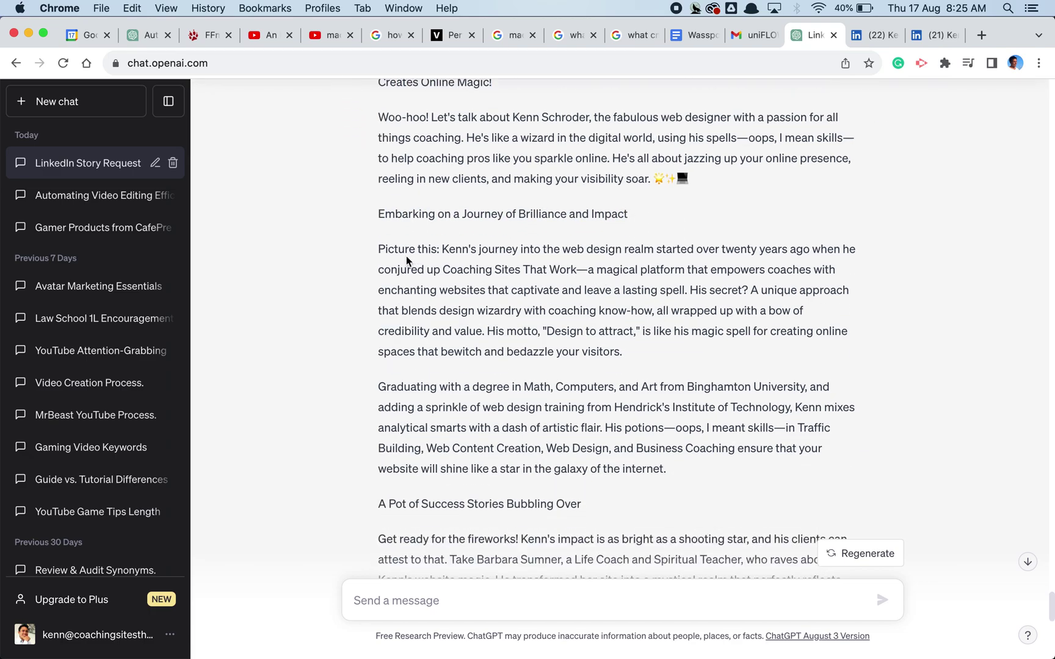
pyautogui.scroll(-3, 694, 244)
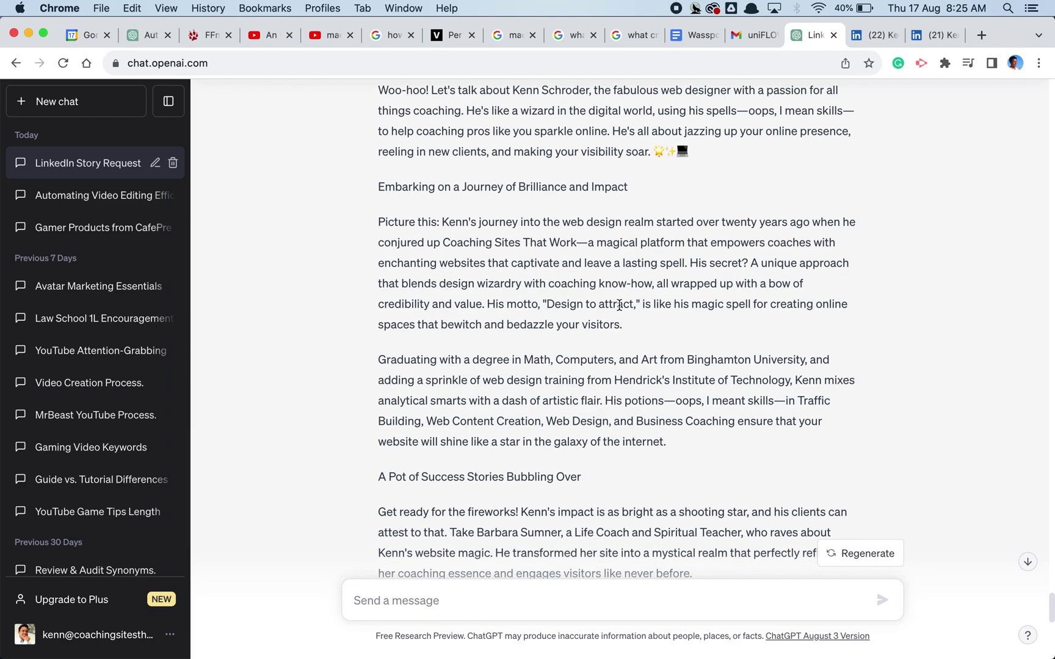
pyautogui.scroll(-7, 619, 304)
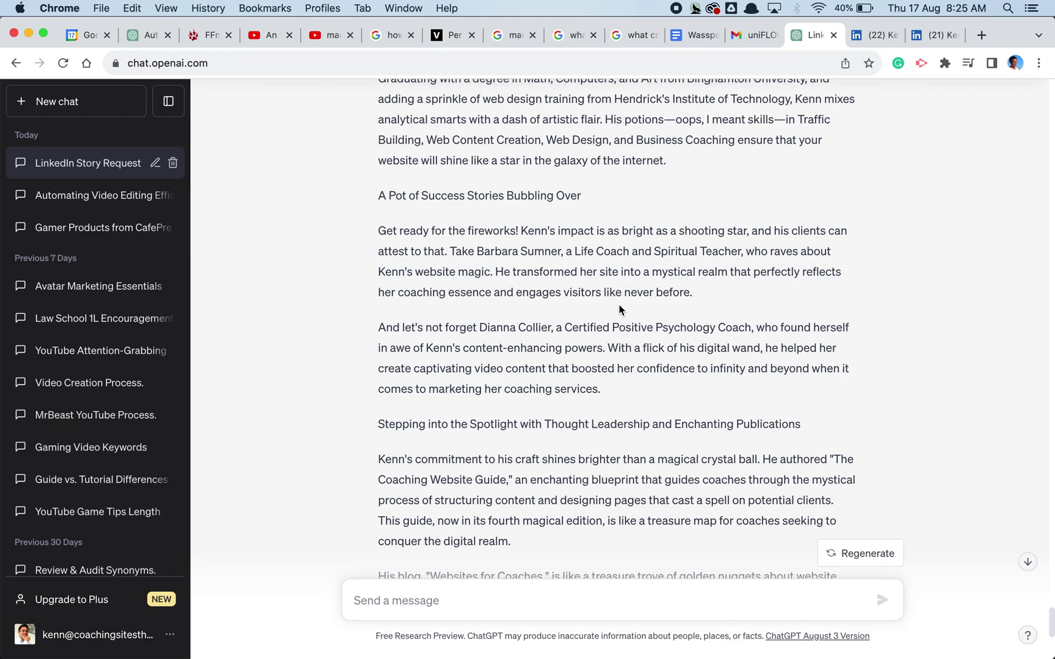
pyautogui.scroll(-14, 619, 309)
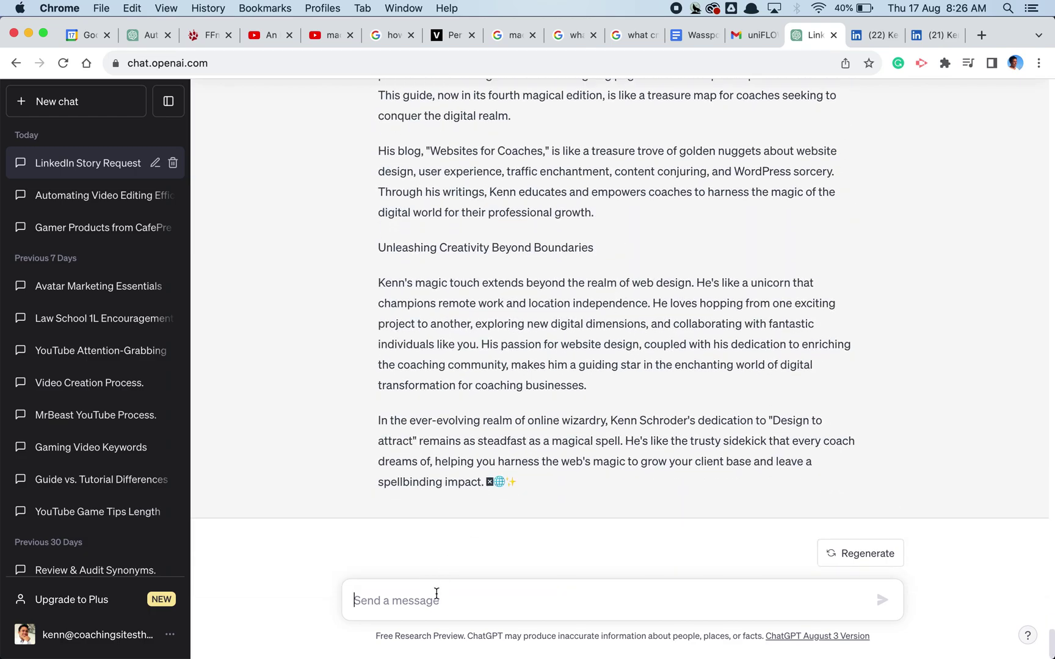
# - Send a prompt asking to "rewrite this in a first person bubbly voice", followed by the copied story text
pyautogui.write('write in a')
pyautogui.press('super+a')
pyautogui.write('re')
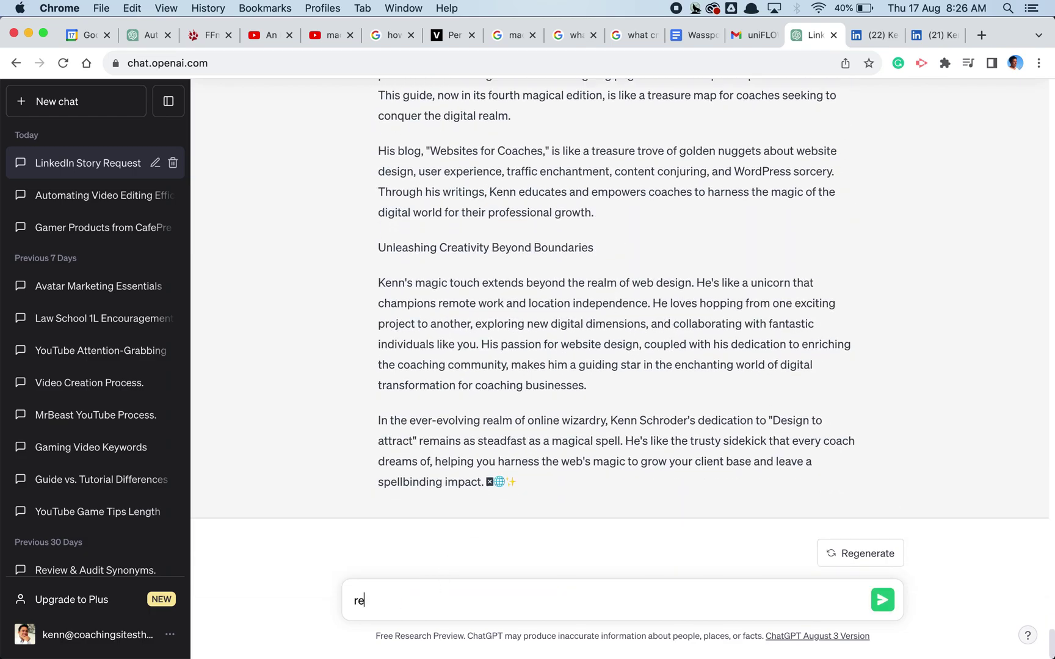
pyautogui.write('wwriitet')
pyautogui.press('BackSpace')
pyautogui.write('this in a first person bubbly voice')
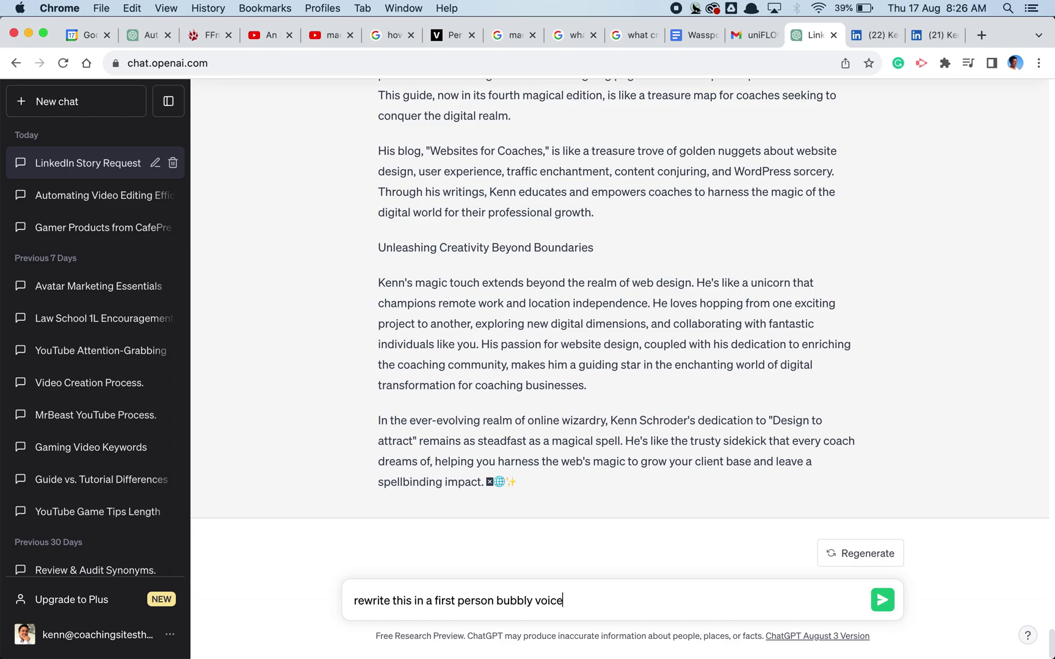
pyautogui.press('super+v')
pyautogui.press('Return')
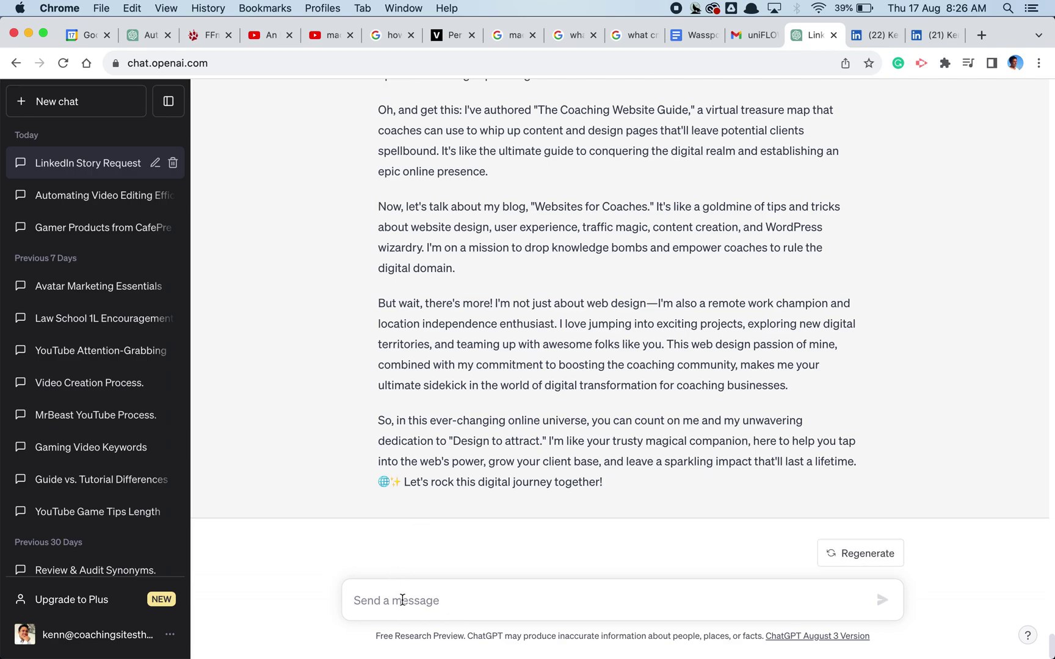
pyautogui.press('super+v')
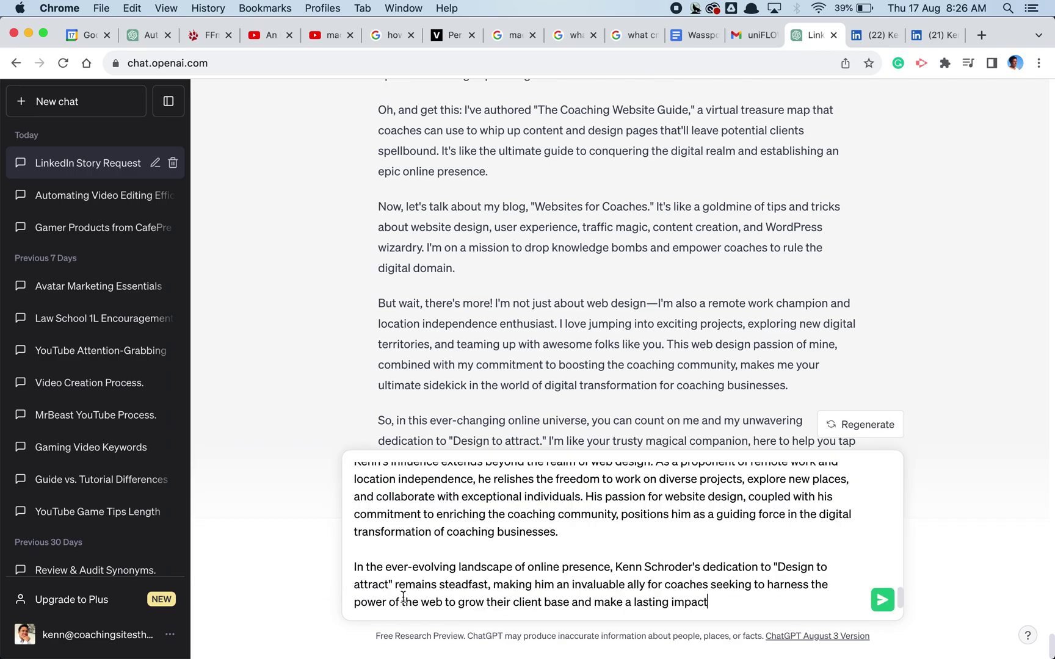
pyautogui.press('super+Up')
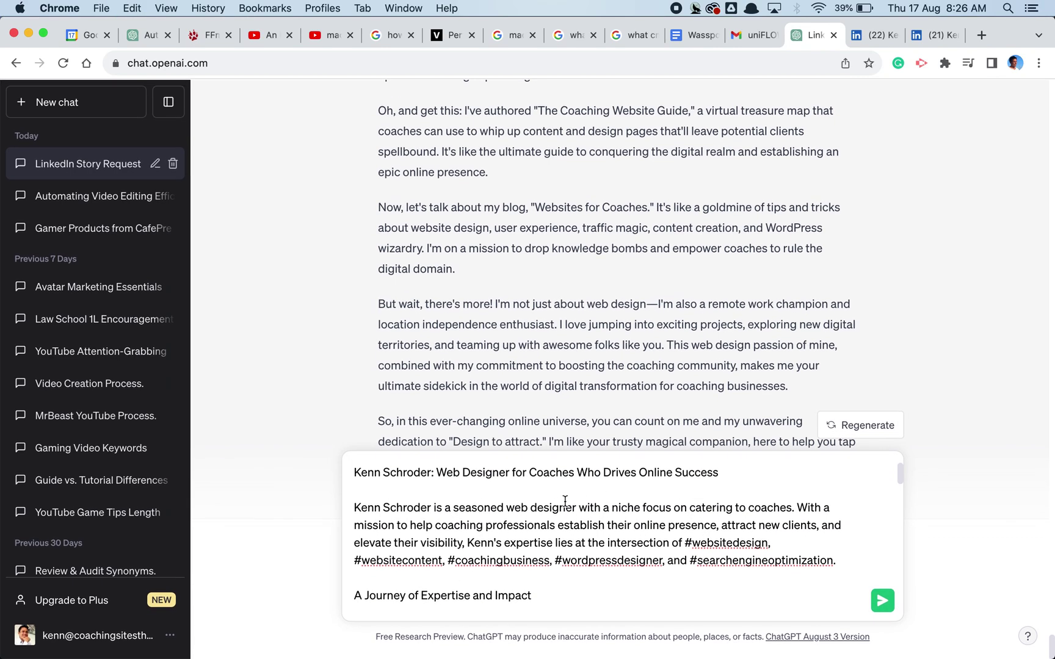
pyautogui.press('super+a')
# - Send the prompt "rewrite this in a bubbly voice, 1st person, in 120 words" without any story text
pyautogui.write('wr')
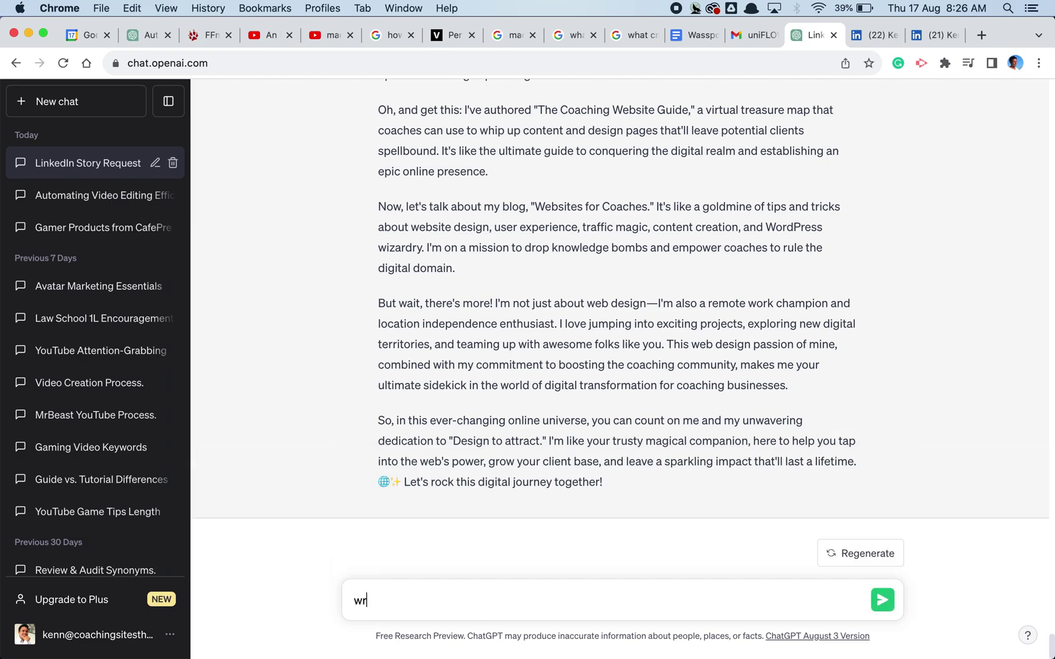
pyautogui.write('write this in a bubbly voice, 1st person, in 1500')
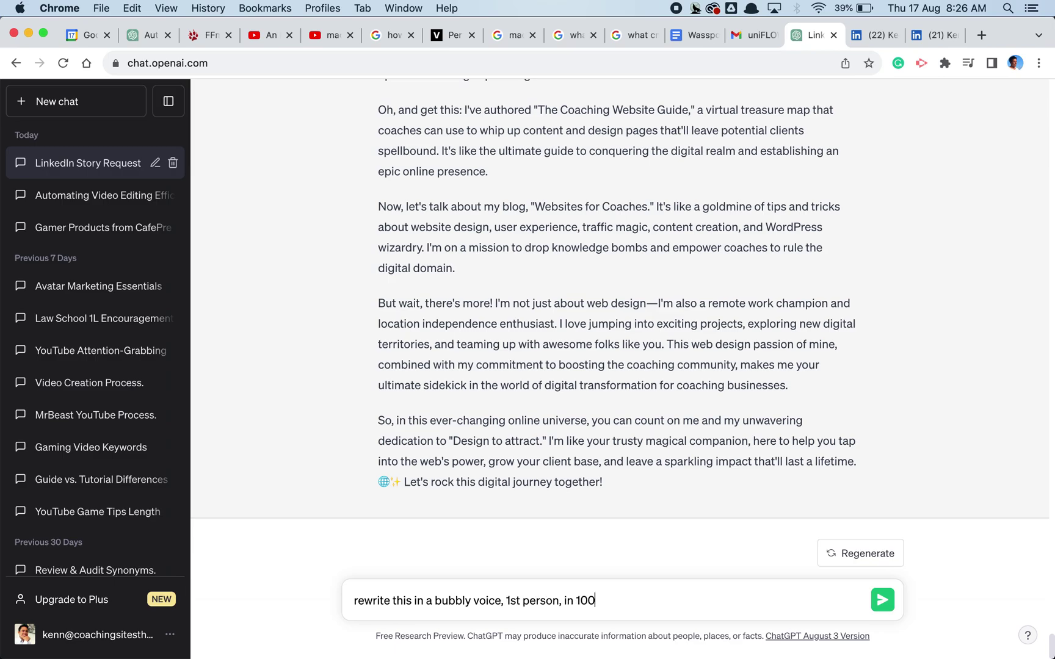
pyautogui.press('BackSpace')
pyautogui.press('BackSpace')
pyautogui.write('20 words')
pyautogui.press('Return')
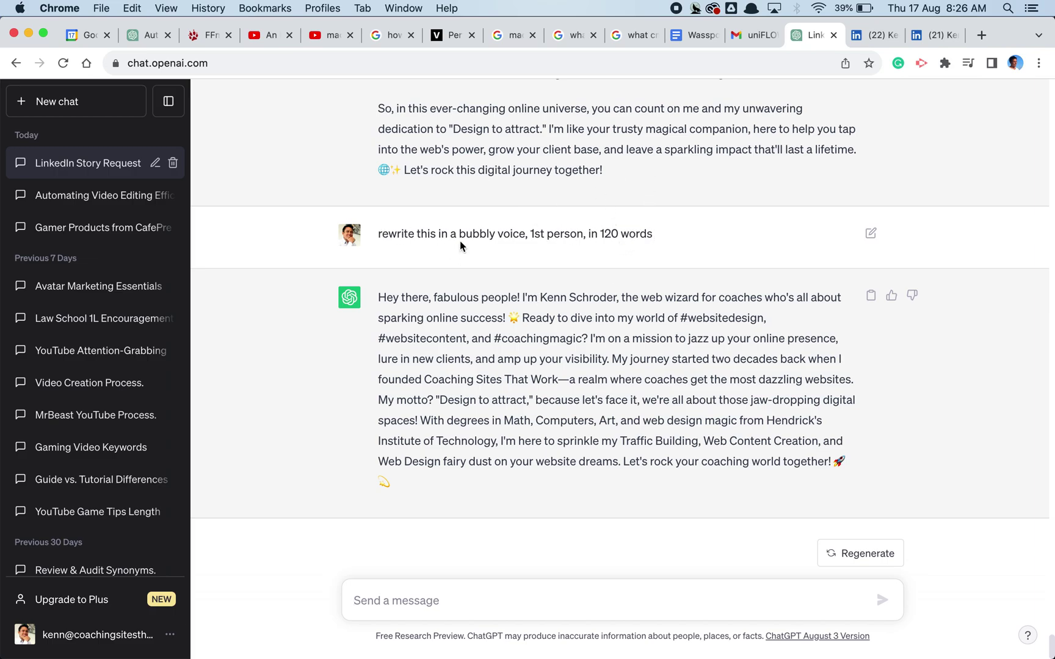
# - Copy the 120-word prompt into a new message, change its length to 500 words, and send it
pyautogui.scroll(1, 614, 177)
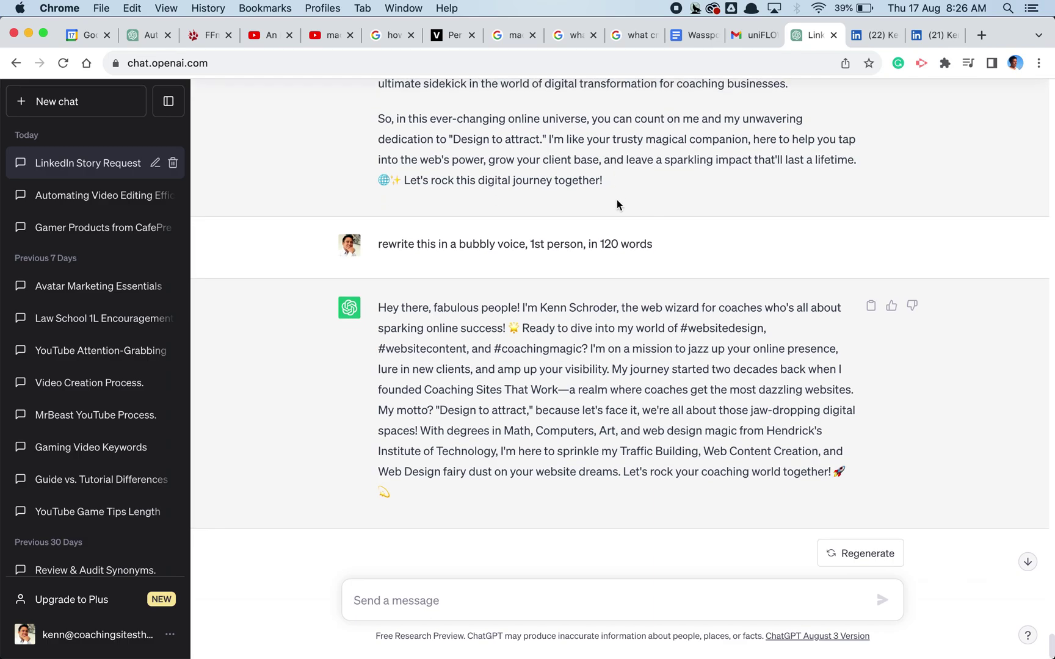
pyautogui.moveTo(665, 244); pyautogui.dragTo(378, 231)
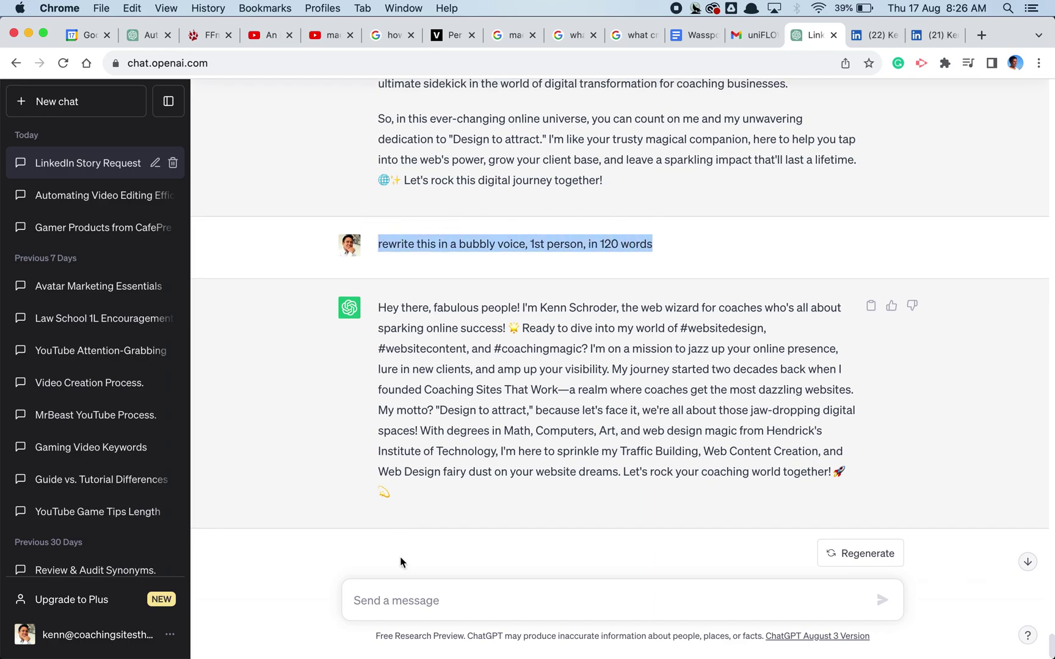
pyautogui.press('cmd+c')
pyautogui.click(410, 598)
pyautogui.press('cmd+v')
pyautogui.moveTo(575, 601); pyautogui.dragTo(594, 601)
pyautogui.write('500')
pyautogui.press('Return')
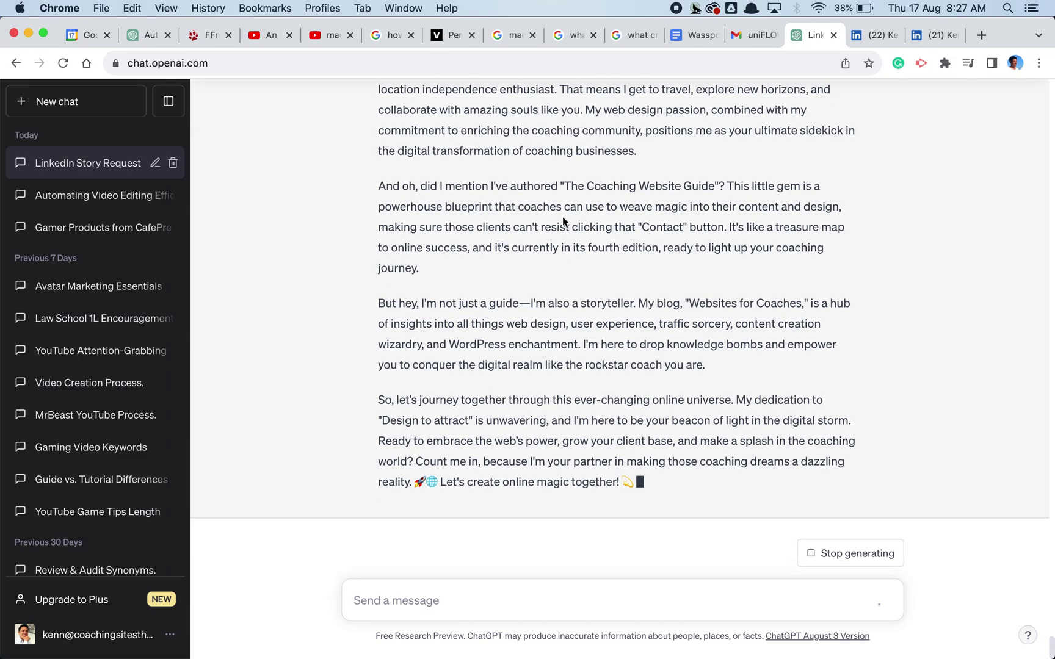
# - Look through the 500-word rewrite down to its closing paragraph and return to its opening
pyautogui.scroll(10, 625, 384)
pyautogui.scroll(5, 625, 384)
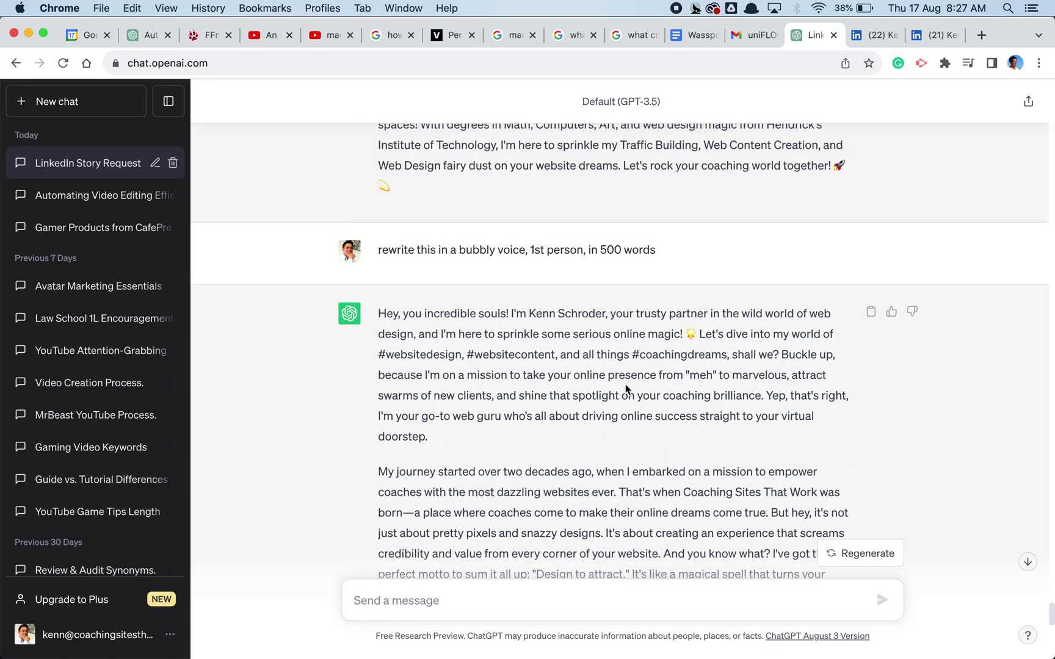
pyautogui.scroll(-3, 626, 384)
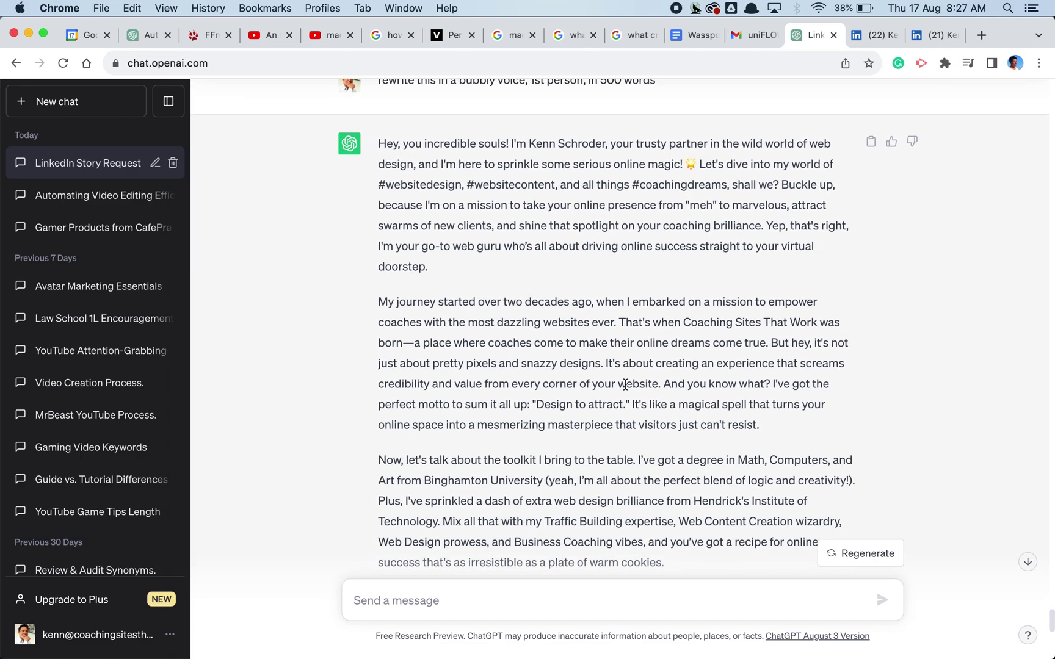
pyautogui.scroll(-10, 626, 384)
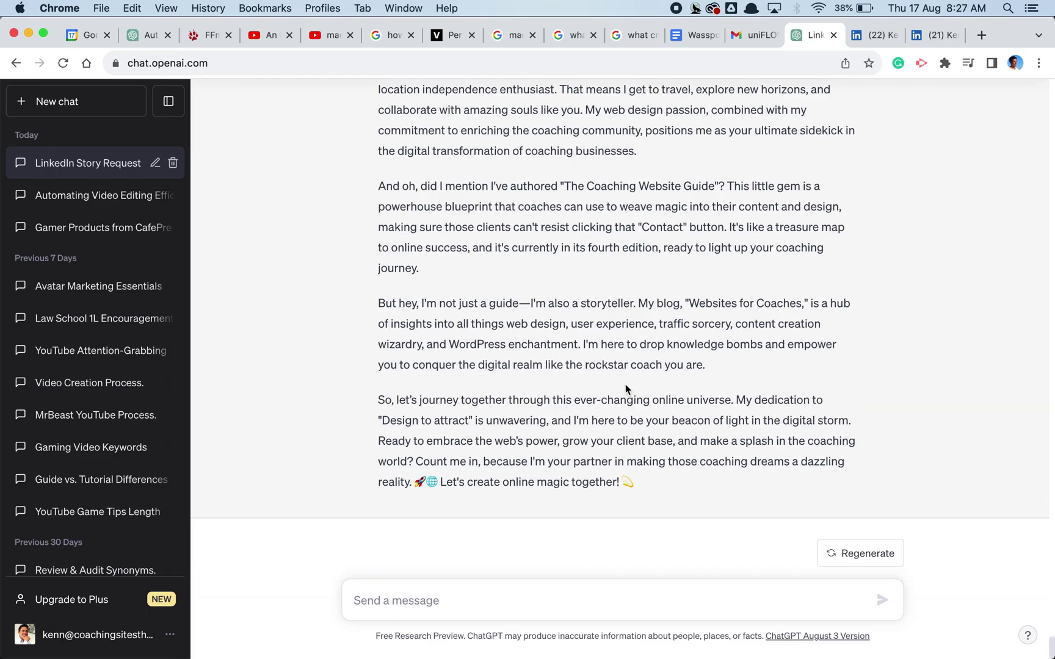
pyautogui.scroll(1, 626, 390)
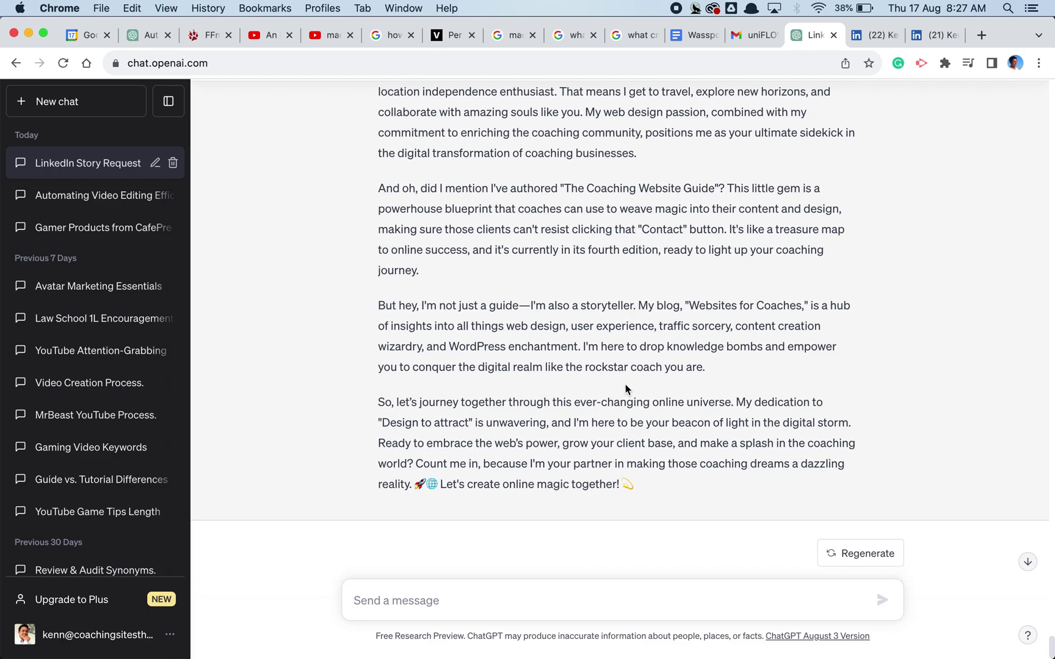
pyautogui.scroll(10, 626, 389)
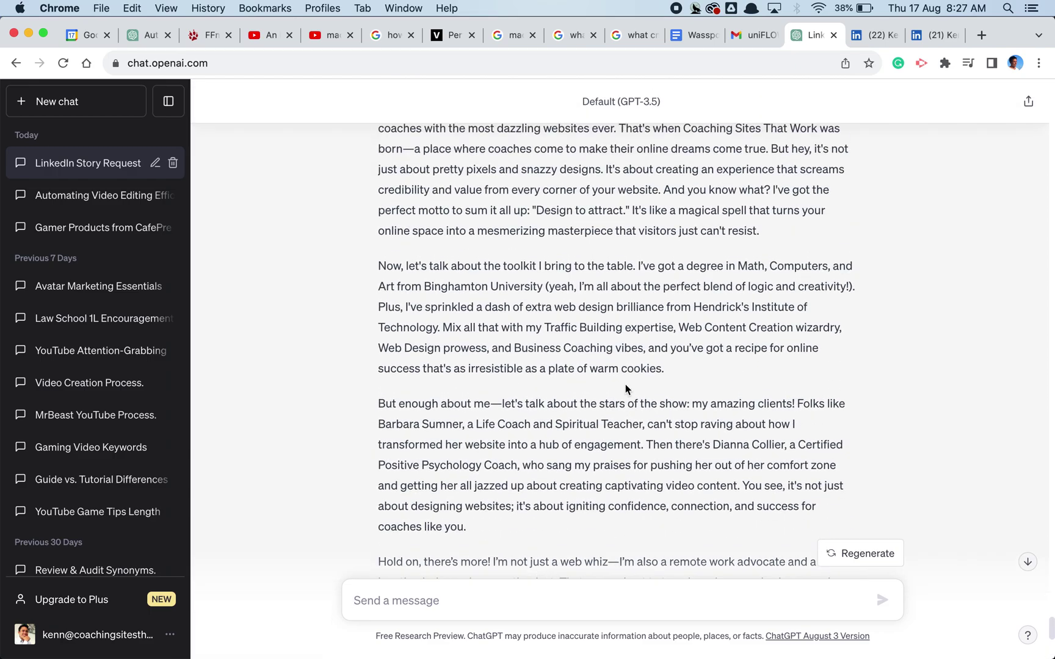
pyautogui.scroll(1, 626, 384)
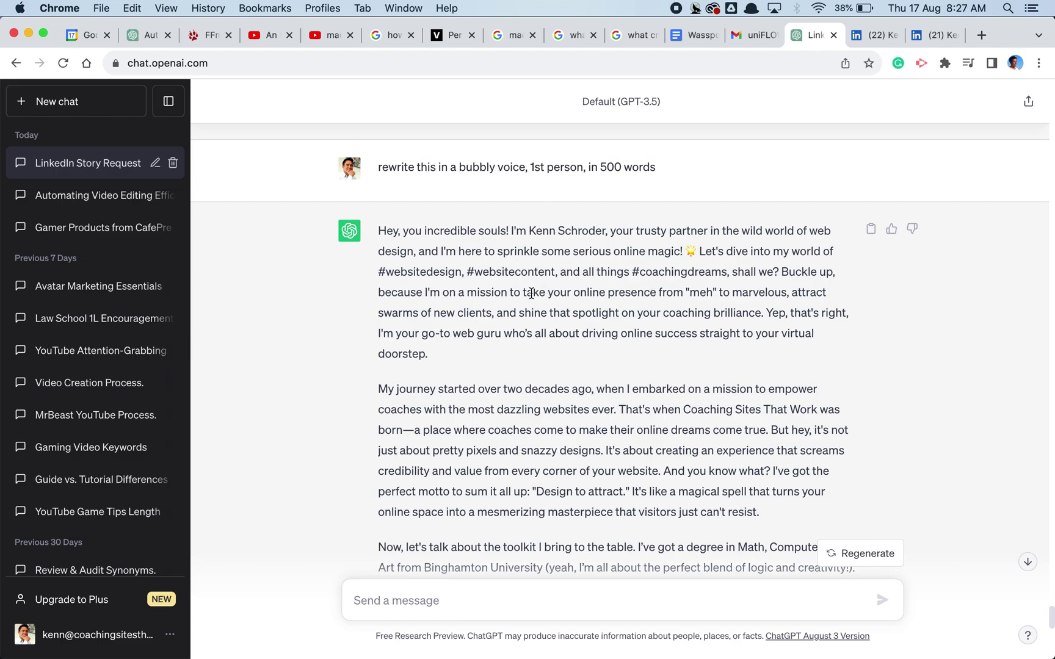
# - Read on from the rewrite's opening, highlighting the client paragraph that starts "But enough about me", and continue toward the closing paragraphs
pyautogui.scroll(-2, 531, 294)
pyautogui.scroll(-2, 531, 294)
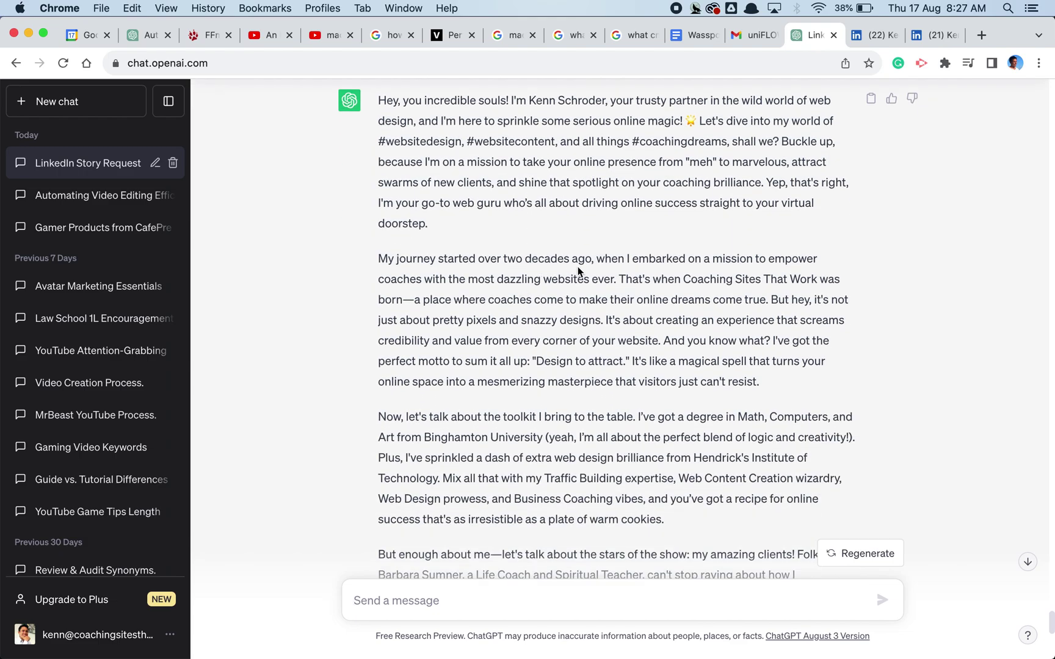
pyautogui.scroll(-2, 492, 309)
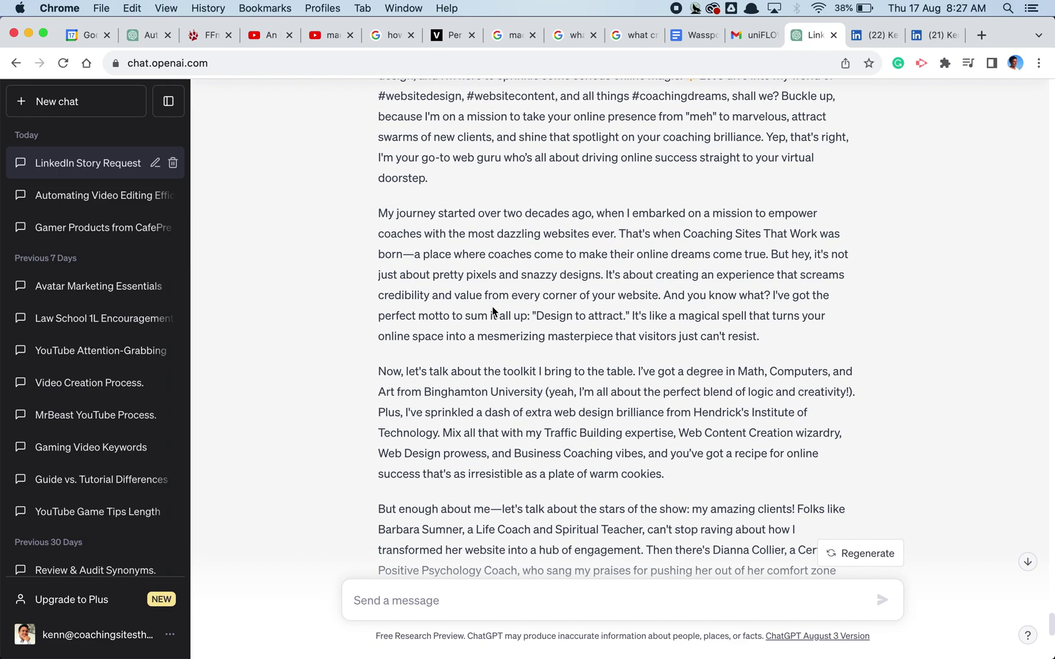
pyautogui.scroll(-10, 493, 309)
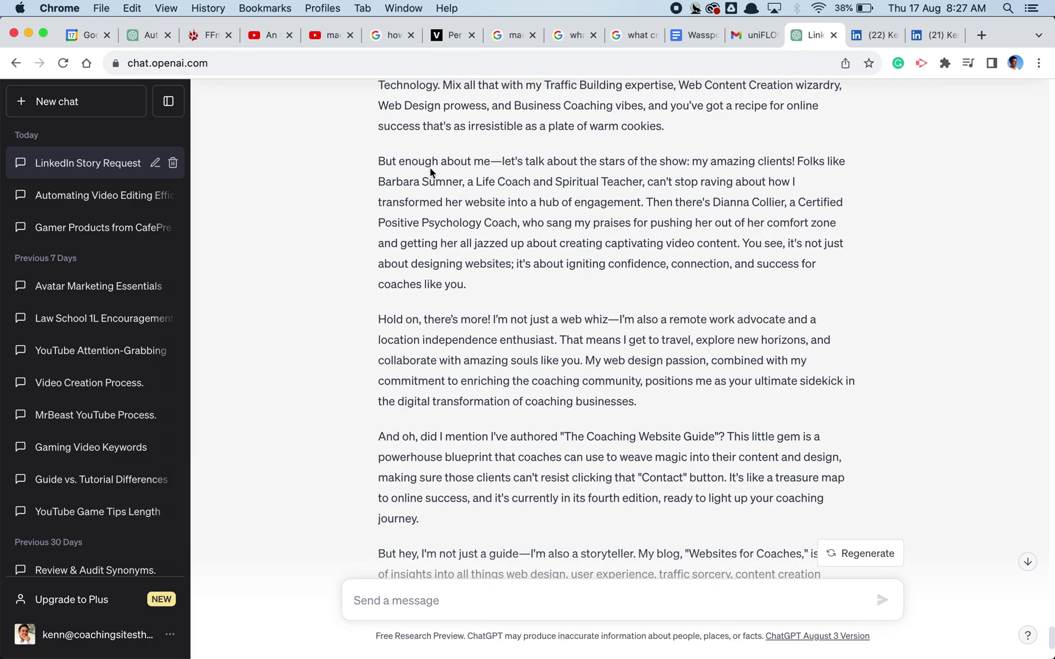
pyautogui.moveTo(379, 161); pyautogui.dragTo(611, 285)
pyautogui.click(611, 284)
pyautogui.scroll(-1, 610, 288)
pyautogui.scroll(-6, 534, 319)
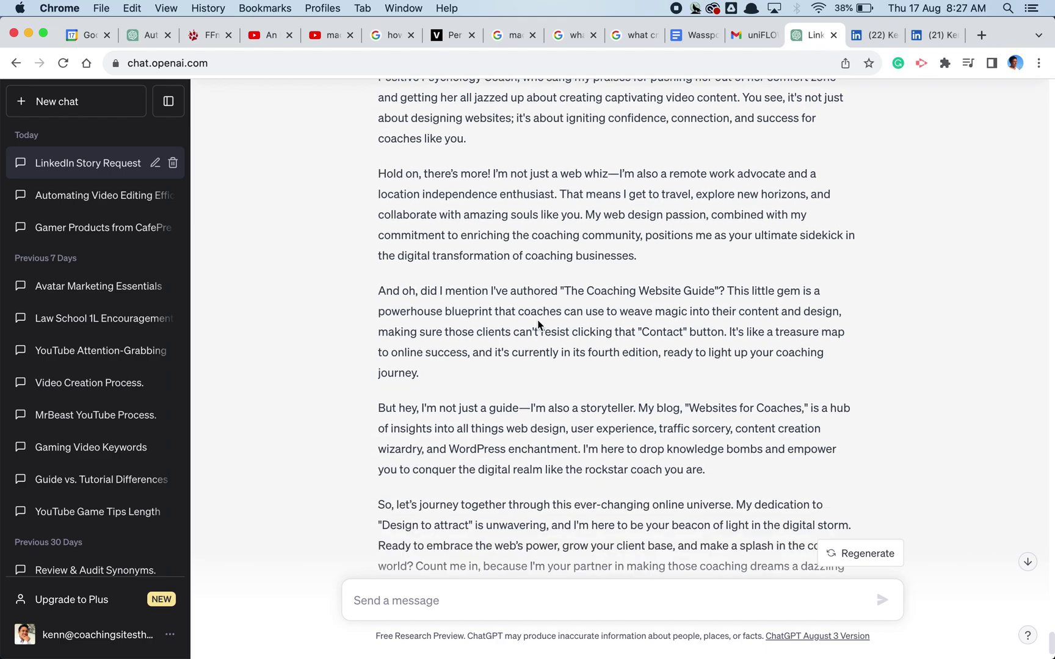